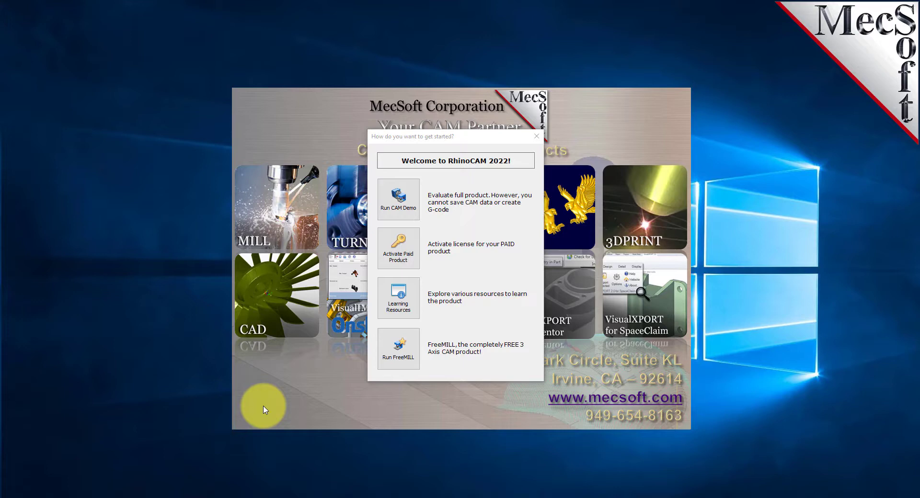
- Bring the RhinoCAM 2022 launcher's welcome dialog into focus
{"action": "left_click", "coordinate": [464, 140]}
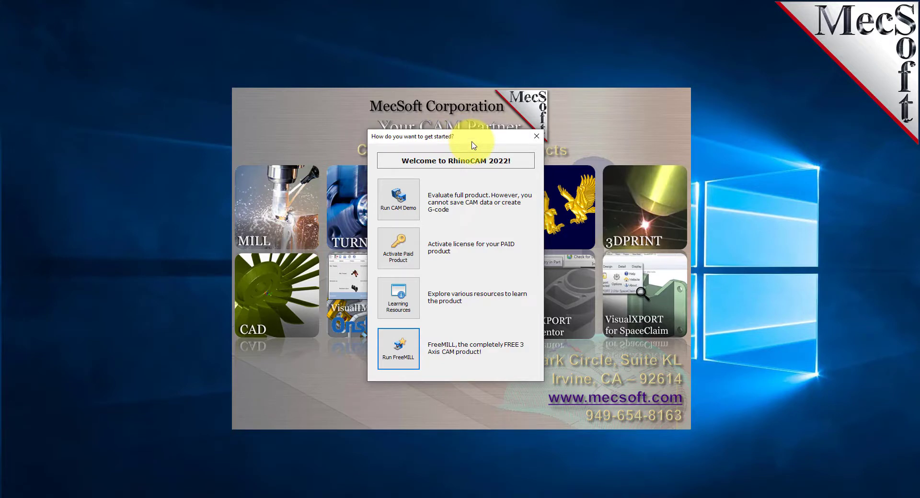
- Launch FreeMILL and open the FreeMILL-QSG.stp part file in Rhino
{"action": "left_click", "coordinate": [401, 355]}
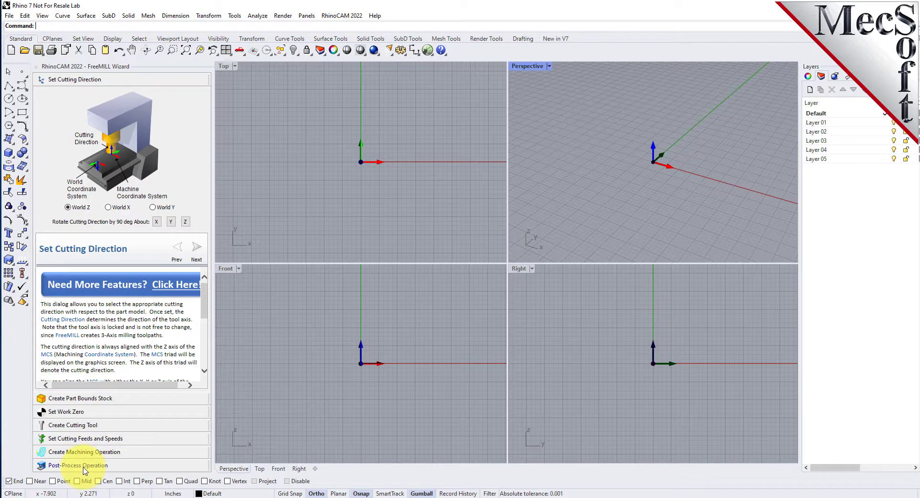
{"action": "left_click", "coordinate": [12, 16]}
{"action": "left_click", "coordinate": [22, 38]}
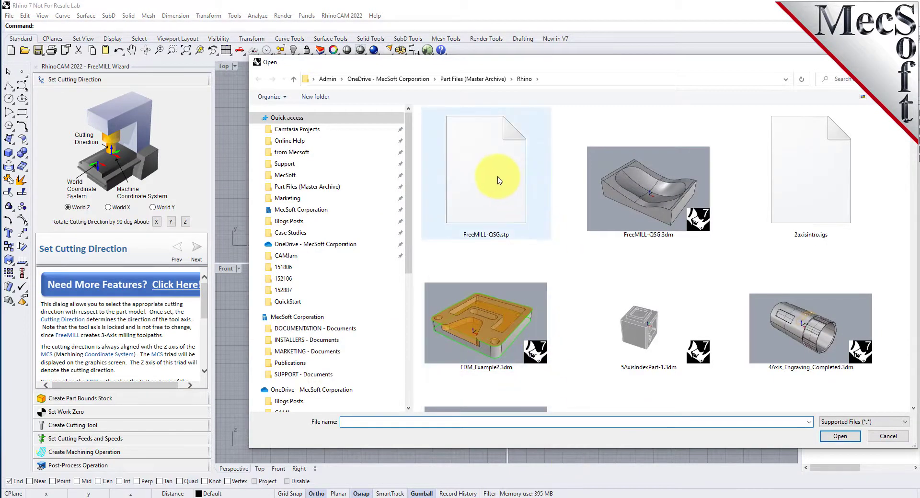
{"action": "left_click", "coordinate": [500, 180]}
{"action": "left_click", "coordinate": [841, 443]}
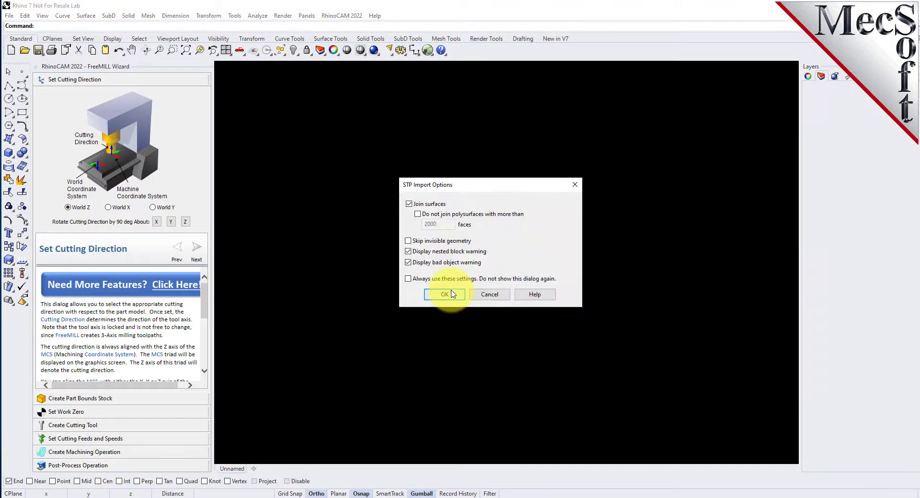
- Import the STEP part and maximize the Perspective viewport
{"action": "left_click", "coordinate": [451, 294]}
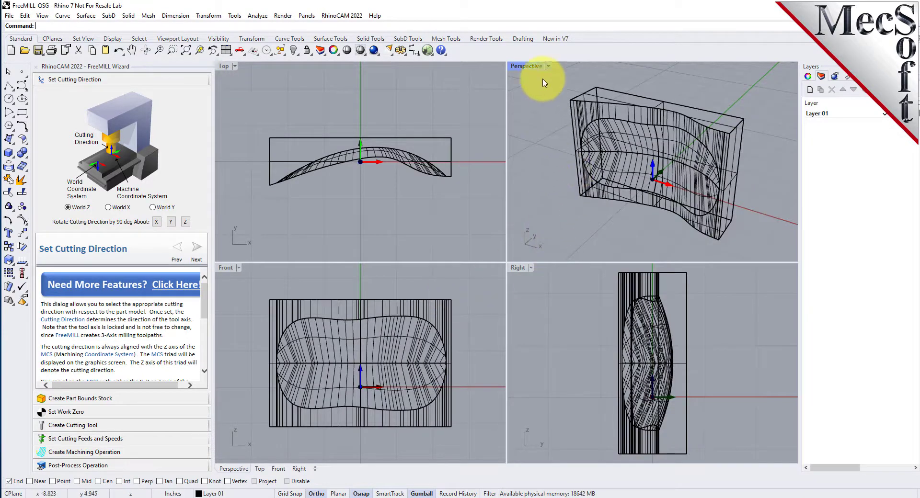
{"action": "double_click", "coordinate": [532, 67]}
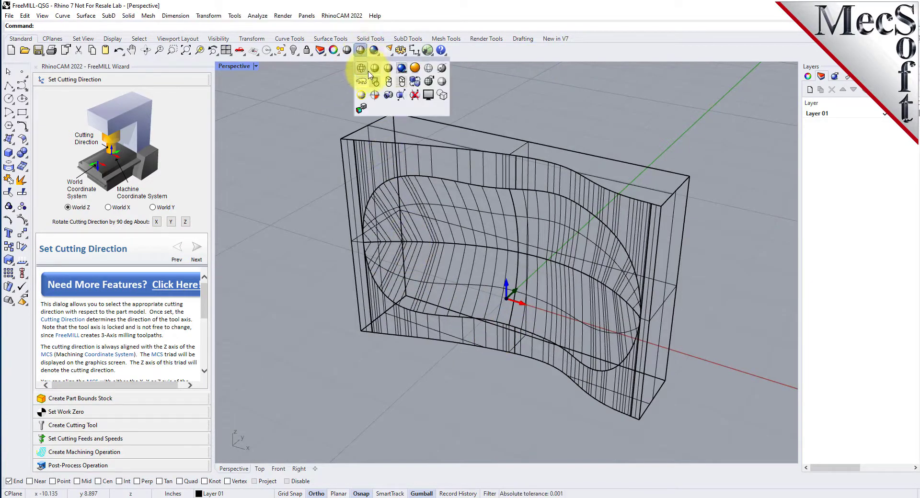
{"action": "left_click", "coordinate": [360, 50]}
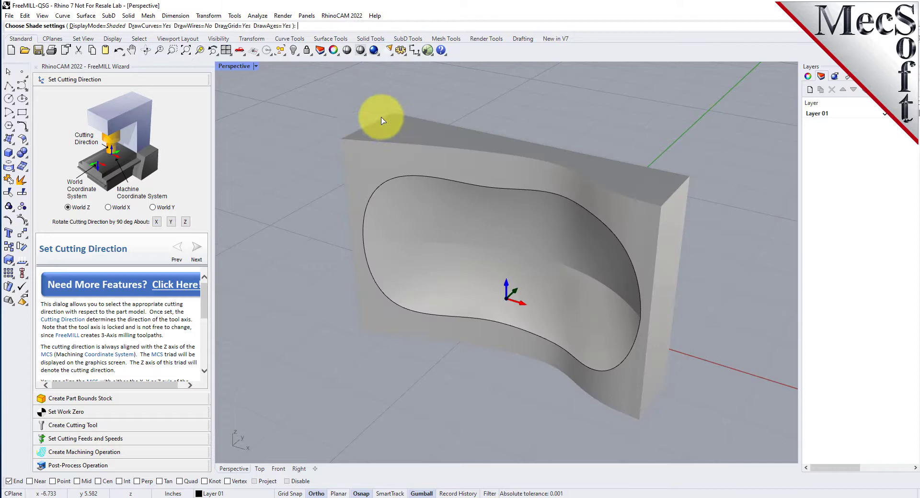
{"action": "left_click", "coordinate": [363, 52]}
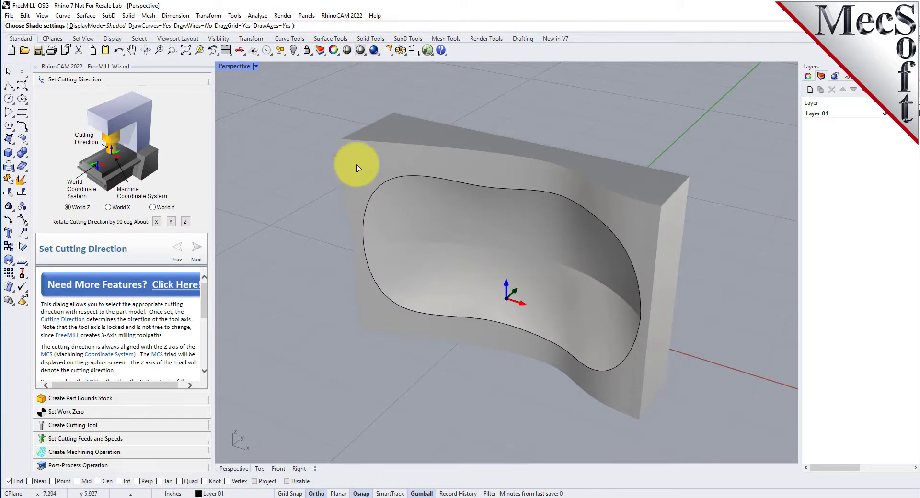
{"action": "key", "text": "Escape"}
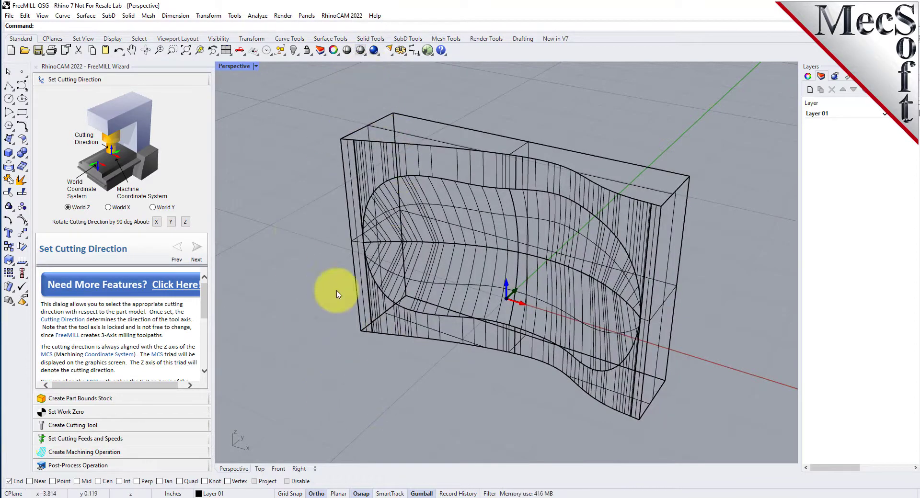
- Rotate the part -90° so it lies flat, then view it shaded and orbit
{"action": "left_click", "coordinate": [366, 327]}
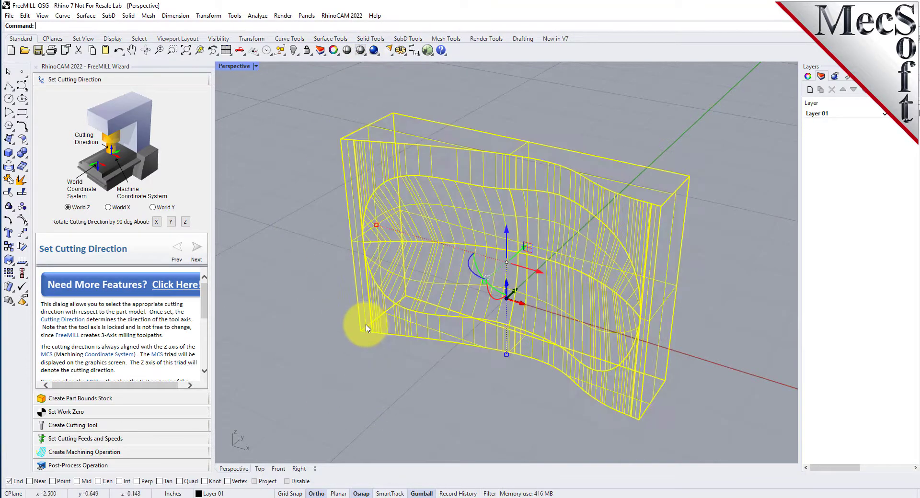
{"action": "left_click", "coordinate": [497, 301]}
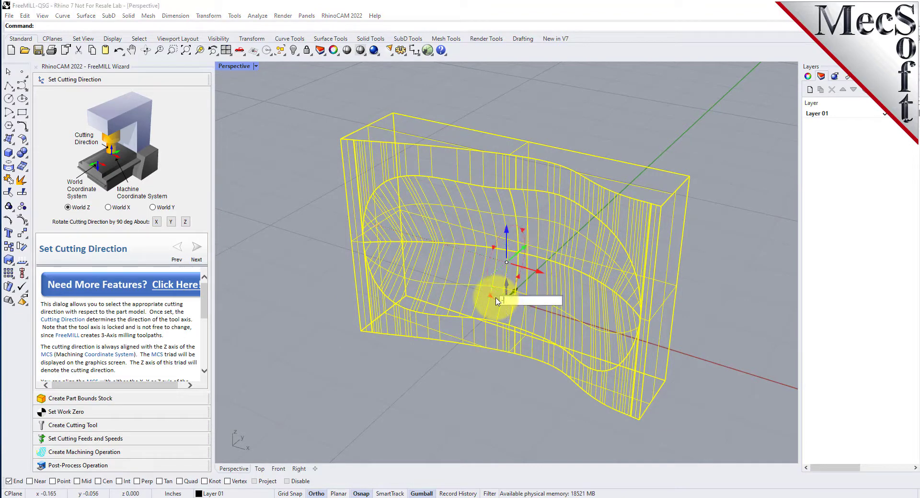
{"action": "type", "text": "-90"}
{"action": "key", "text": "Return"}
{"action": "left_click", "coordinate": [337, 364]}
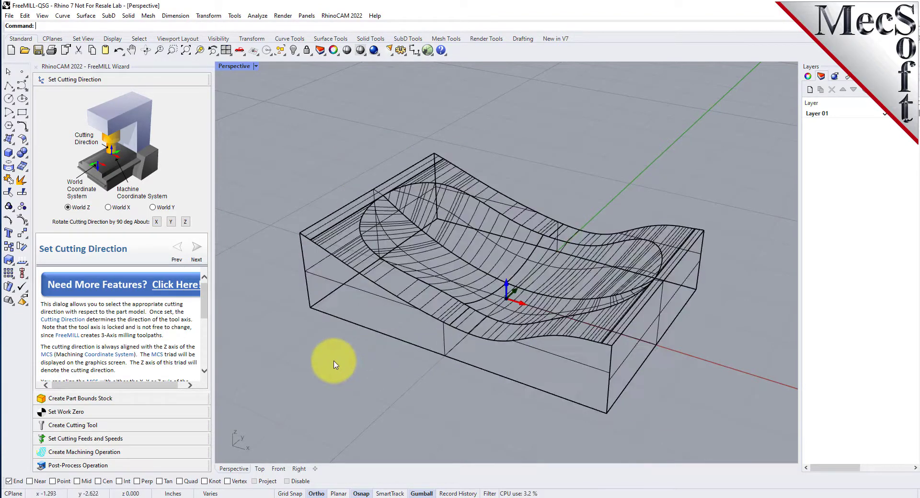
{"action": "left_click", "coordinate": [365, 52]}
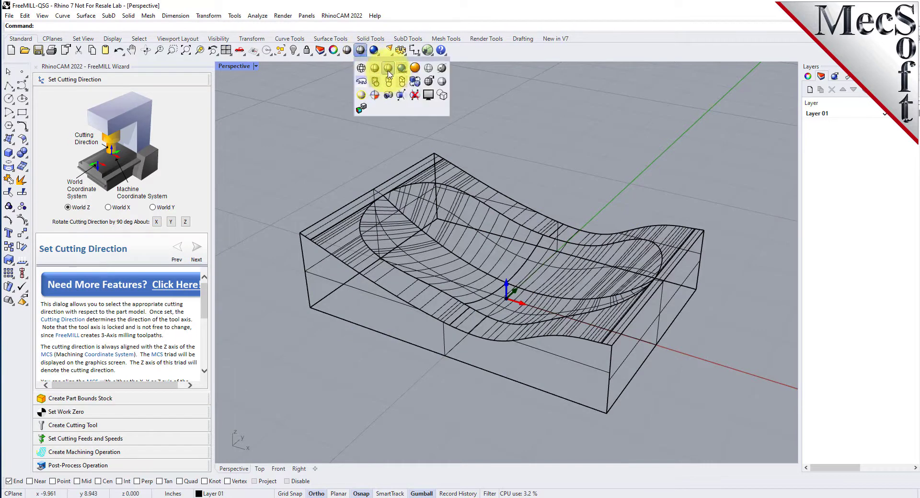
{"action": "mouse_move", "coordinate": [556, 168]}
{"action": "right_mouse_down"}
{"action": "mouse_move", "coordinate": [546, 255]}
{"action": "mouse_move", "coordinate": [544, 150]}
{"action": "right_mouse_up"}
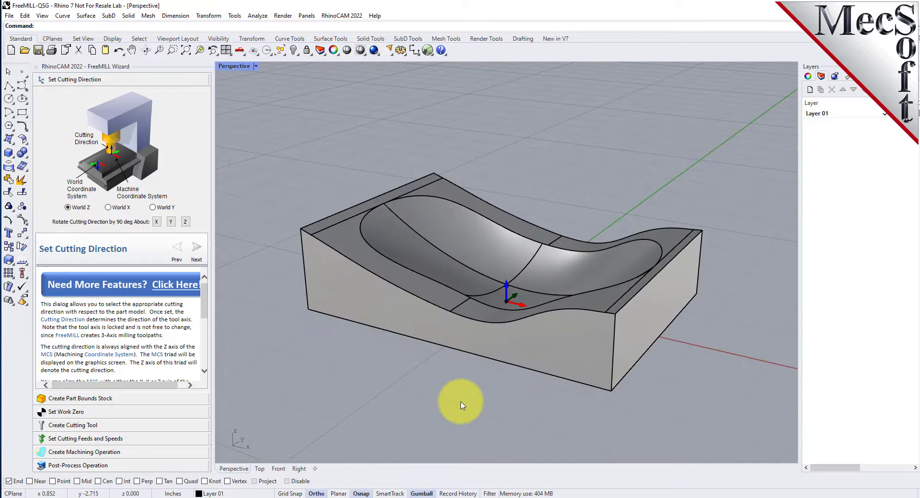
{"action": "mouse_move", "coordinate": [460, 401]}
{"action": "right_mouse_down"}
{"action": "mouse_move", "coordinate": [470, 164]}
{"action": "mouse_move", "coordinate": [468, 420]}
{"action": "right_mouse_up"}
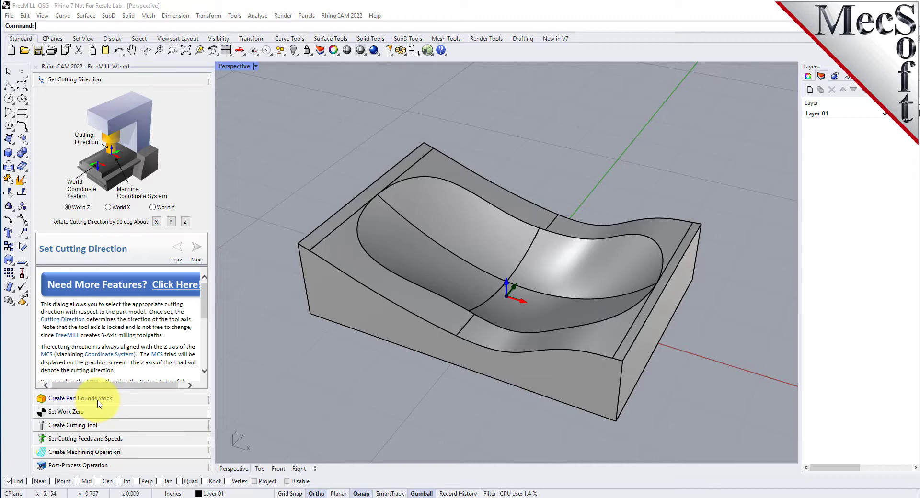
- Create a part-bounds box stock with a 0.125 Z+ top offset
{"action": "left_click", "coordinate": [99, 401]}
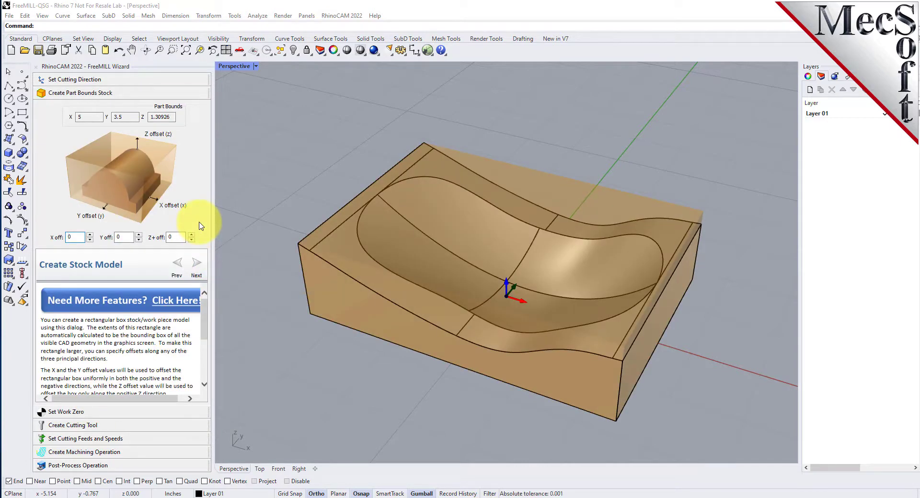
{"action": "double_click", "coordinate": [75, 238]}
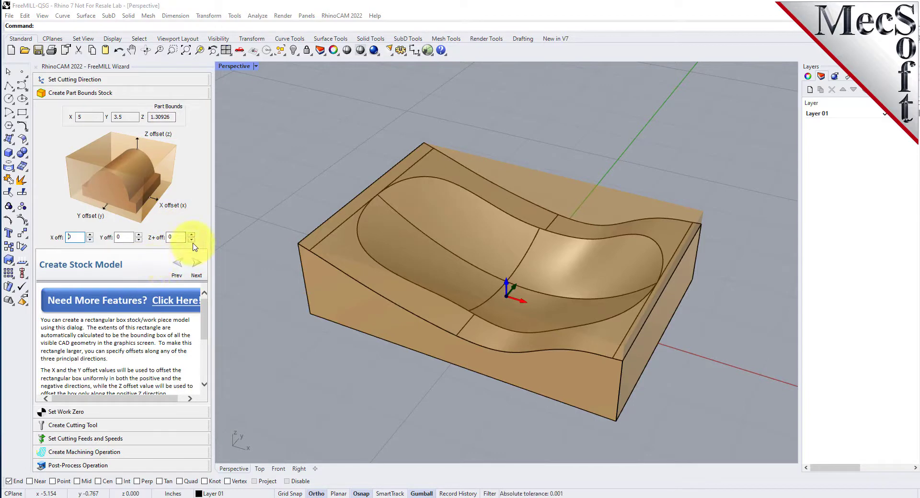
{"action": "left_click", "coordinate": [178, 237]}
{"action": "type", "text": ".125"}
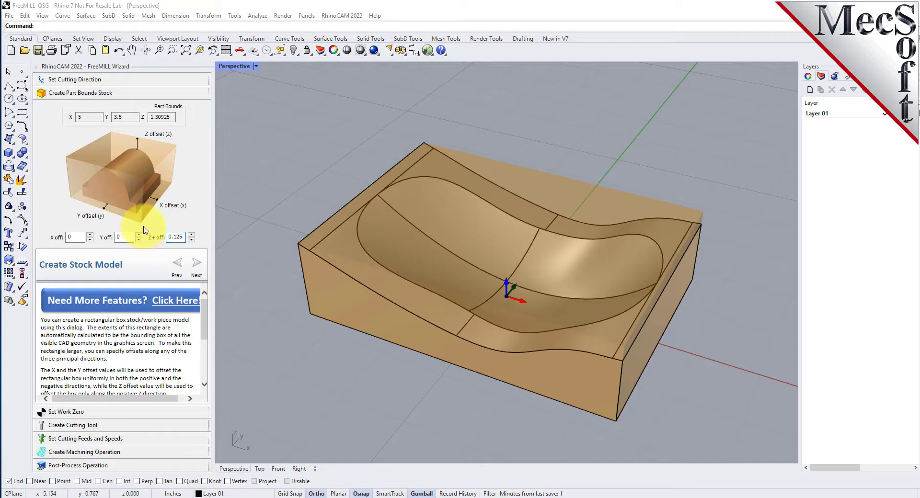
{"action": "left_click", "coordinate": [124, 237]}
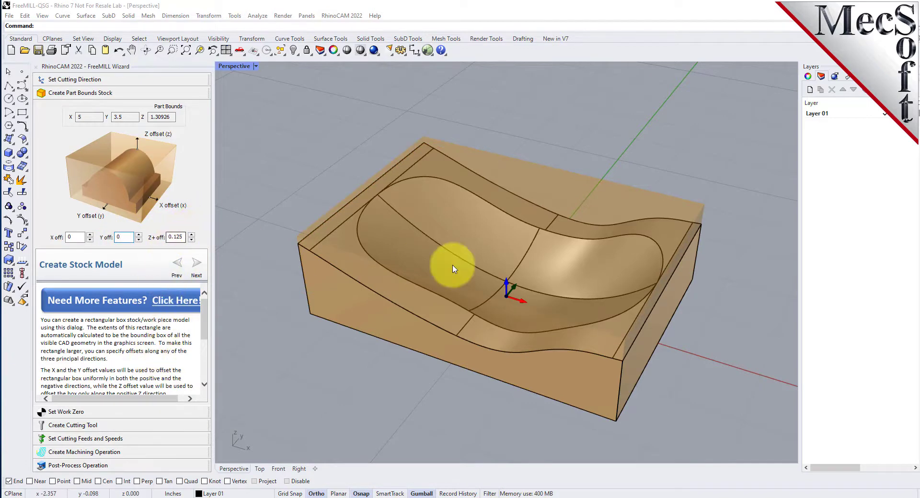
{"action": "mouse_move", "coordinate": [453, 265]}
{"action": "right_mouse_down"}
{"action": "mouse_move", "coordinate": [546, 267]}
{"action": "mouse_move", "coordinate": [489, 196]}
{"action": "mouse_move", "coordinate": [540, 232]}
{"action": "mouse_move", "coordinate": [605, 257]}
{"action": "mouse_move", "coordinate": [602, 246]}
{"action": "mouse_move", "coordinate": [589, 259]}
{"action": "mouse_move", "coordinate": [602, 255]}
{"action": "right_mouse_up"}
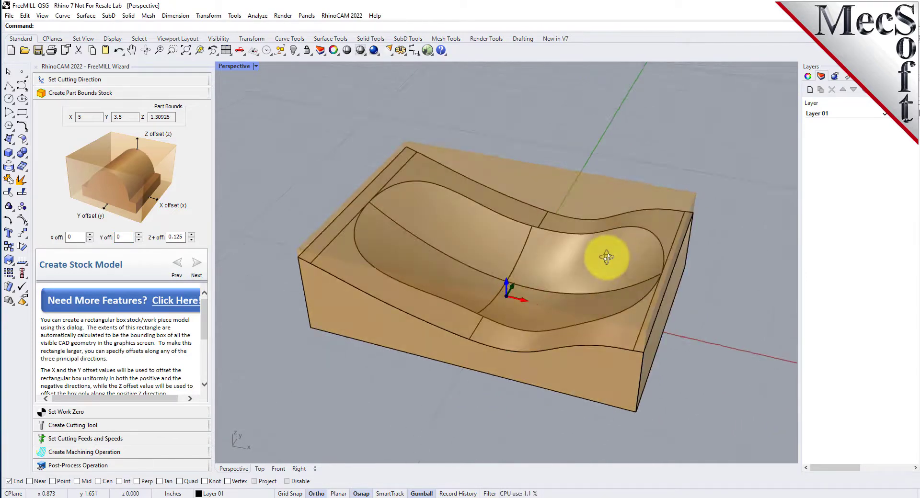
{"action": "left_click", "coordinate": [76, 412]}
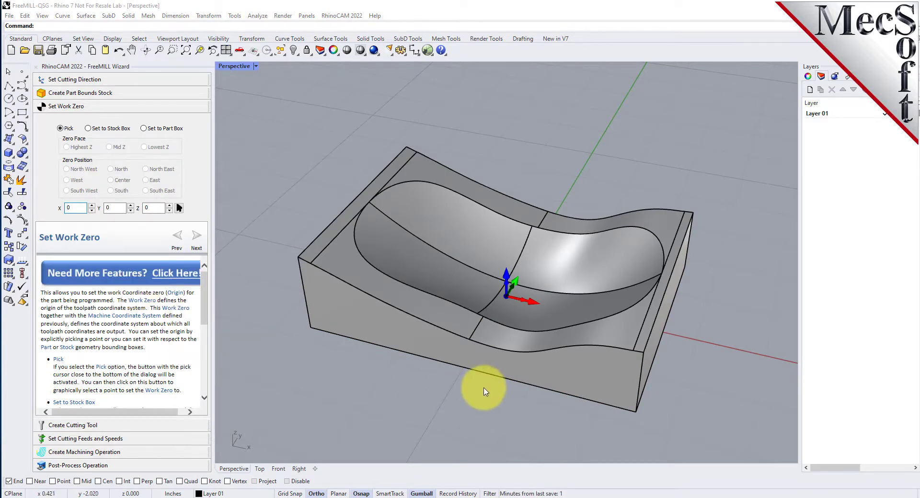
- Set work zero on the stock box's highest-Z face at the south-west corner
{"action": "scroll", "coordinate": [489, 368], "scroll_direction": "down", "scroll_amount": 1}
{"action": "scroll", "coordinate": [479, 367], "scroll_direction": "up", "scroll_amount": 1}
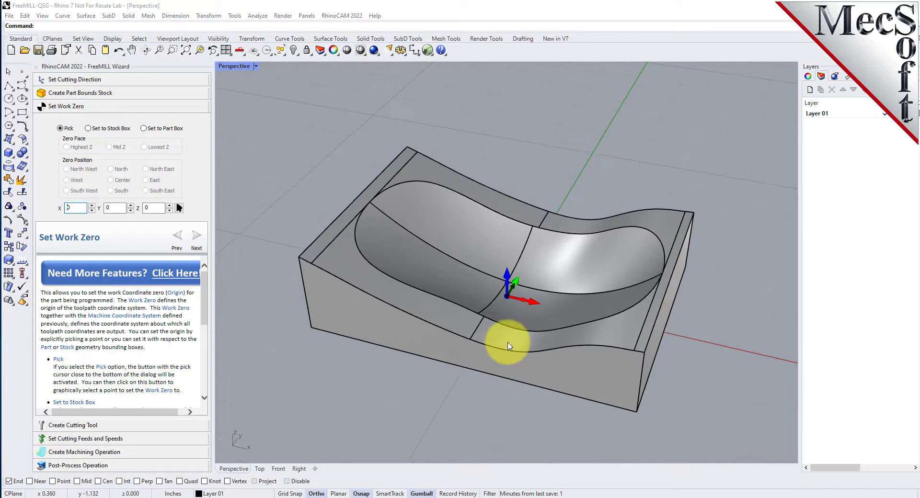
{"action": "scroll", "coordinate": [451, 345], "scroll_direction": "up", "scroll_amount": 1}
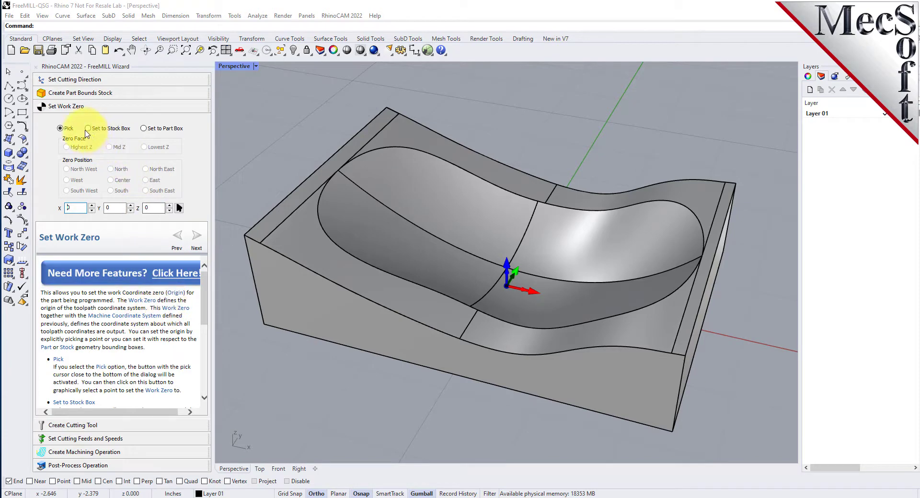
{"action": "left_click", "coordinate": [88, 128]}
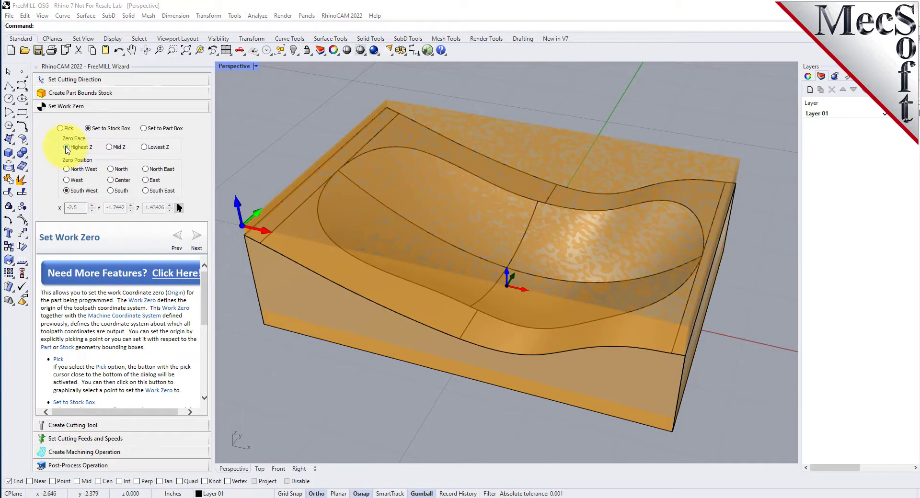
{"action": "left_click", "coordinate": [109, 147]}
{"action": "left_click", "coordinate": [144, 148]}
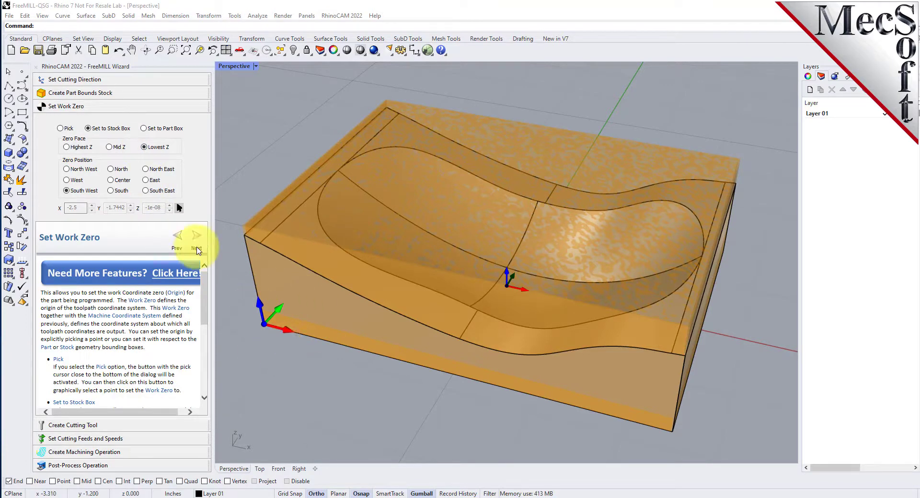
{"action": "left_click", "coordinate": [66, 147]}
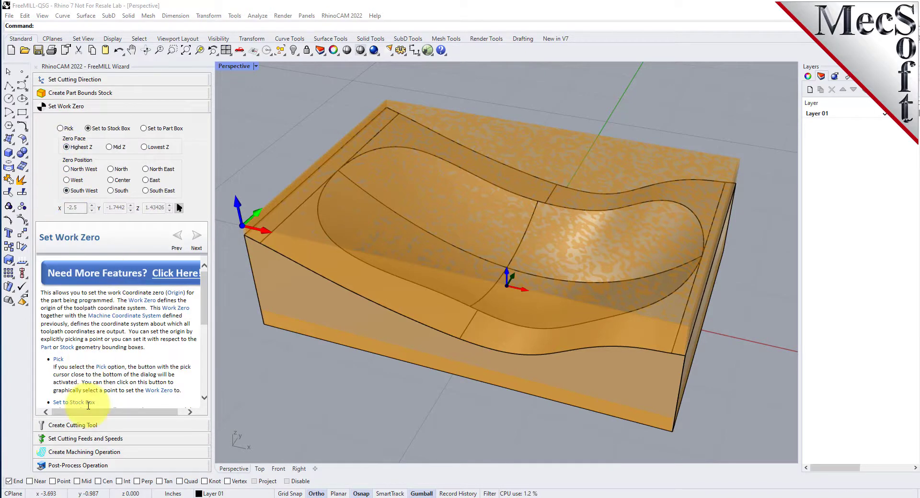
{"action": "left_click", "coordinate": [88, 426]}
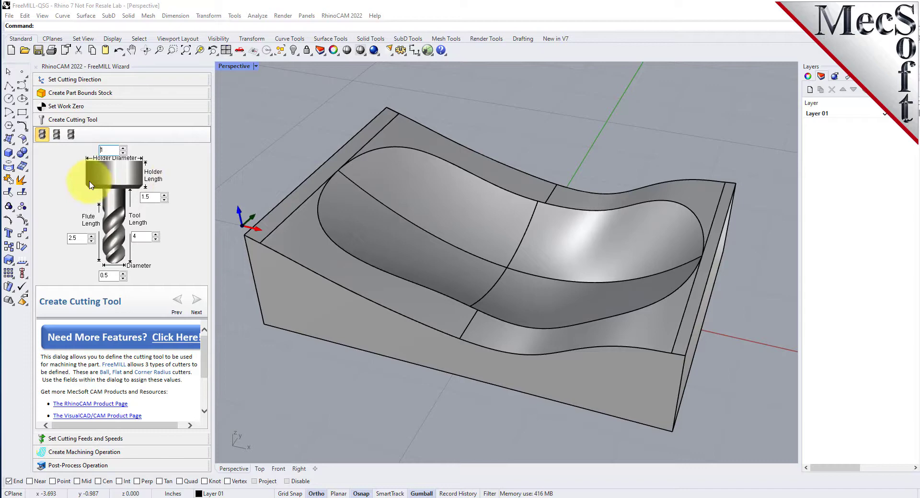
- Define a 0.75 flat end mill with flute length 4 and tool length 5
{"action": "left_click", "coordinate": [57, 134]}
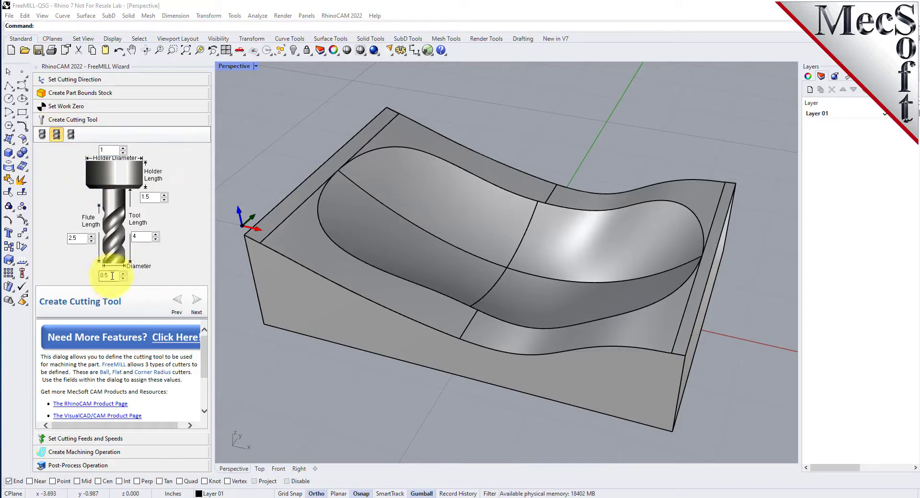
{"action": "left_click_drag", "start_coordinate": [115, 275], "coordinate": [95, 274]}
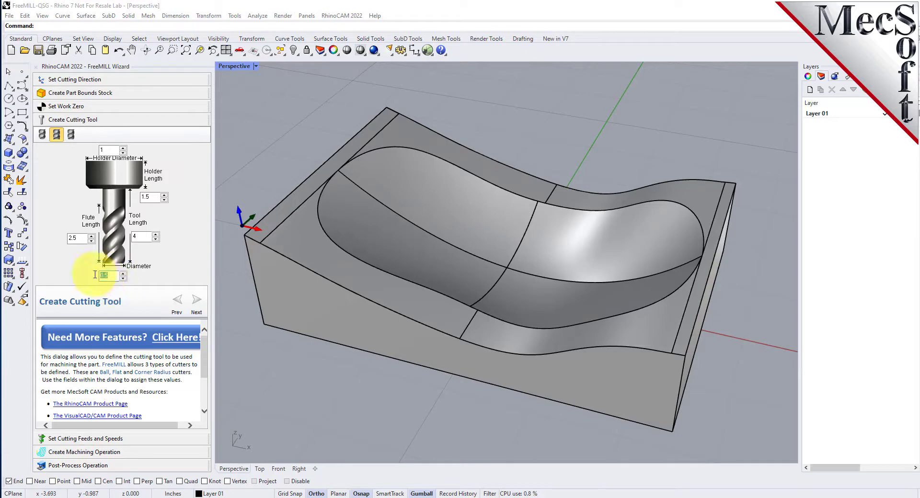
{"action": "type", "text": "0."}
{"action": "left_click", "coordinate": [139, 236]}
{"action": "double_click", "coordinate": [139, 236]}
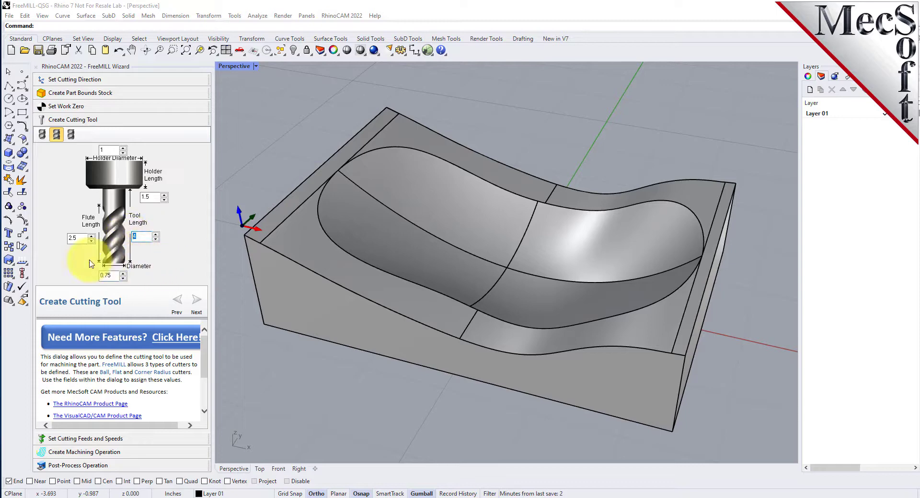
{"action": "left_click_drag", "start_coordinate": [82, 238], "coordinate": [52, 237]}
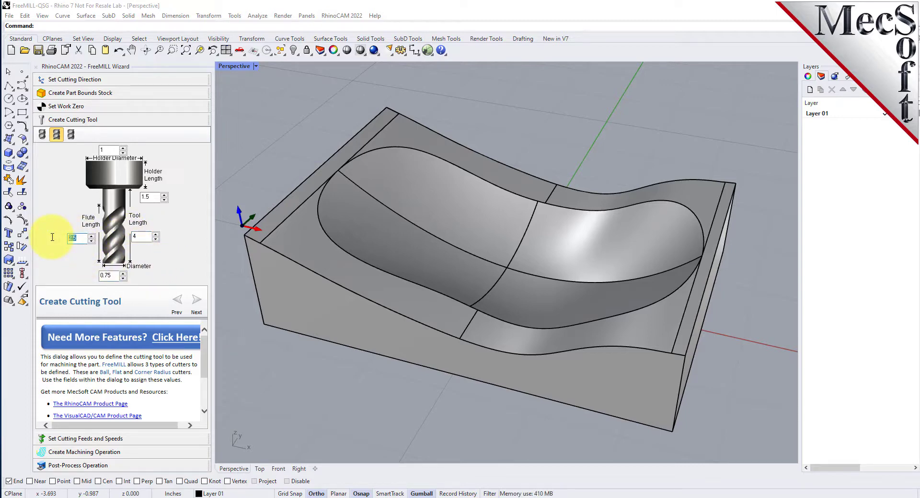
{"action": "type", "text": "4"}
{"action": "left_click", "coordinate": [140, 236]}
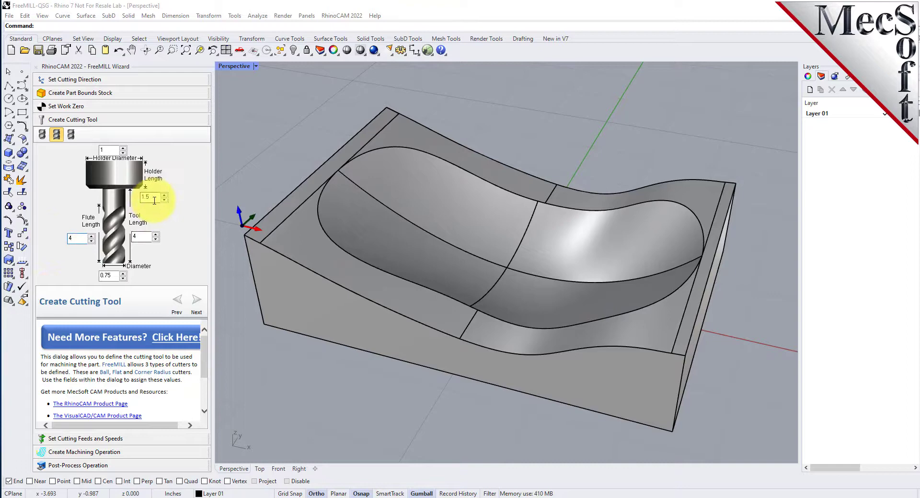
{"action": "left_click_drag", "start_coordinate": [144, 235], "coordinate": [118, 235]}
{"action": "type", "text": "5"}
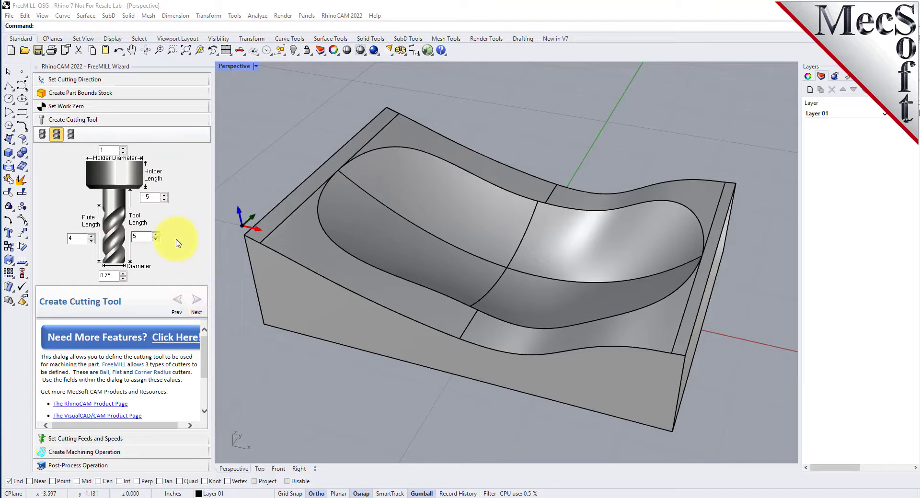
{"action": "left_click", "coordinate": [98, 438]}
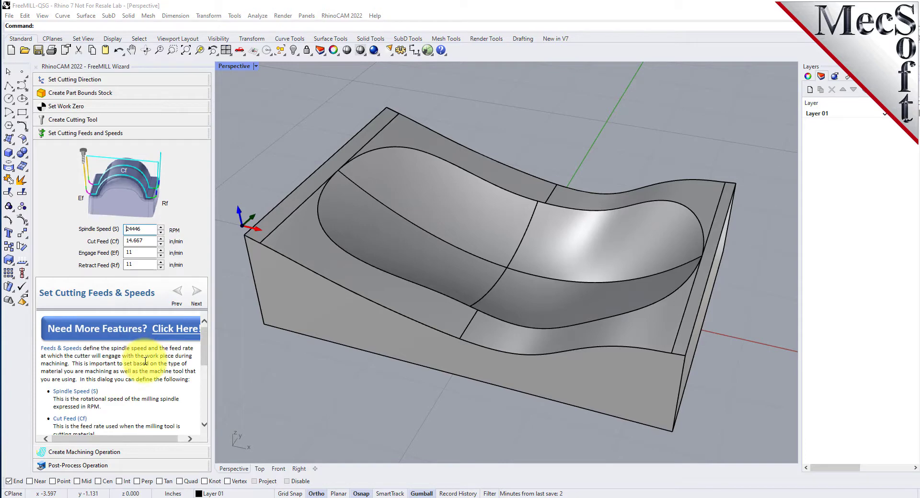
- Set the roughing operation to step distance 0.02 and stepdown 0.375, cutting along X
{"action": "left_click", "coordinate": [112, 453]}
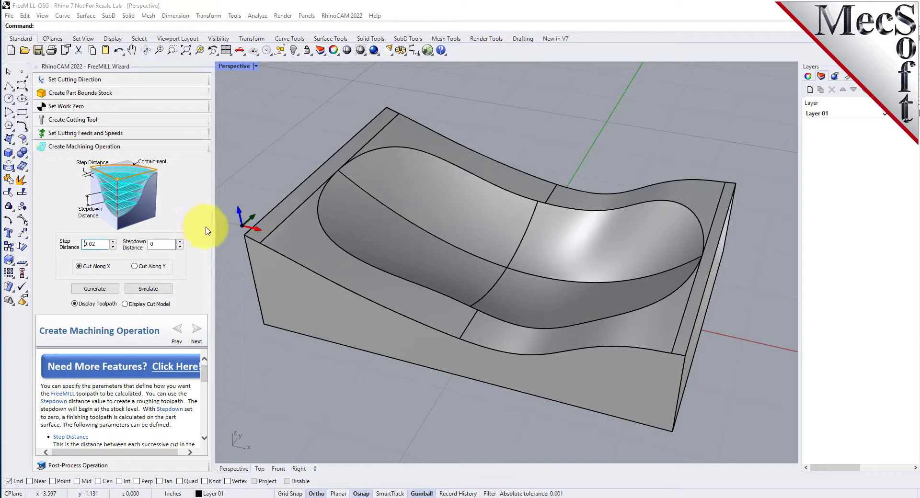
{"action": "left_click_drag", "start_coordinate": [102, 244], "coordinate": [84, 244]}
{"action": "double_click", "coordinate": [162, 244]}
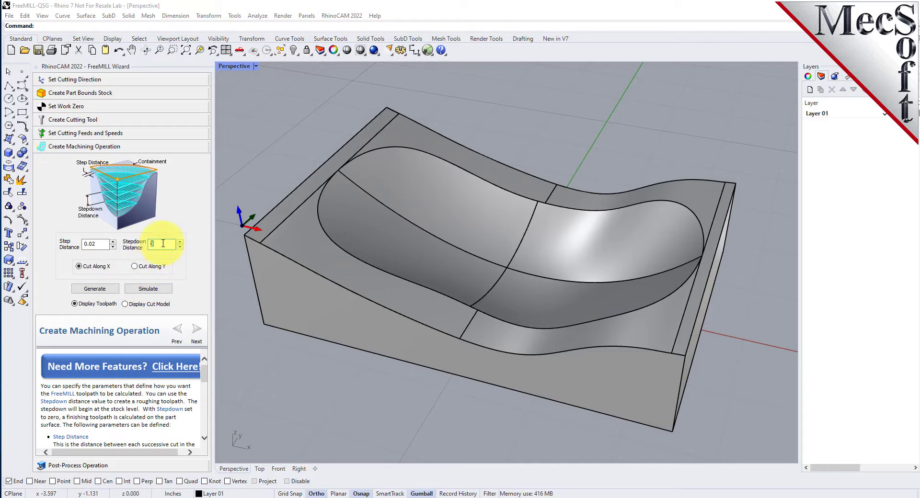
{"action": "left_click_drag", "start_coordinate": [161, 243], "coordinate": [134, 244]}
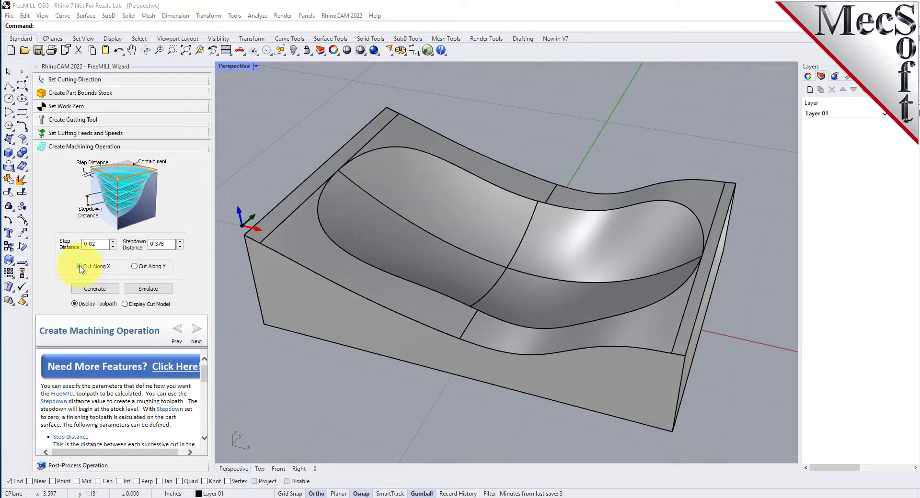
- Generate the roughing toolpath and simulate it cutting the stock
{"action": "left_click", "coordinate": [95, 289]}
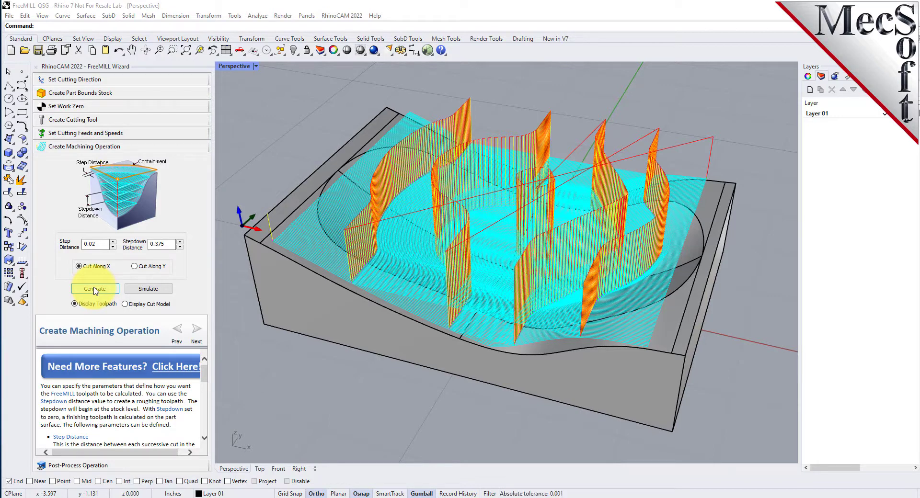
{"action": "left_click", "coordinate": [154, 289]}
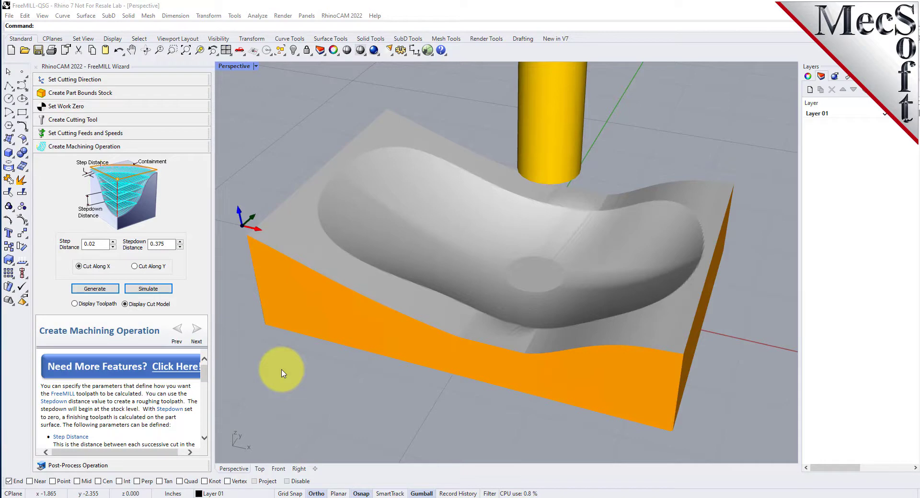
- Choose Haas as the post-processor and post the roughing toolpath
{"action": "left_click", "coordinate": [81, 466]}
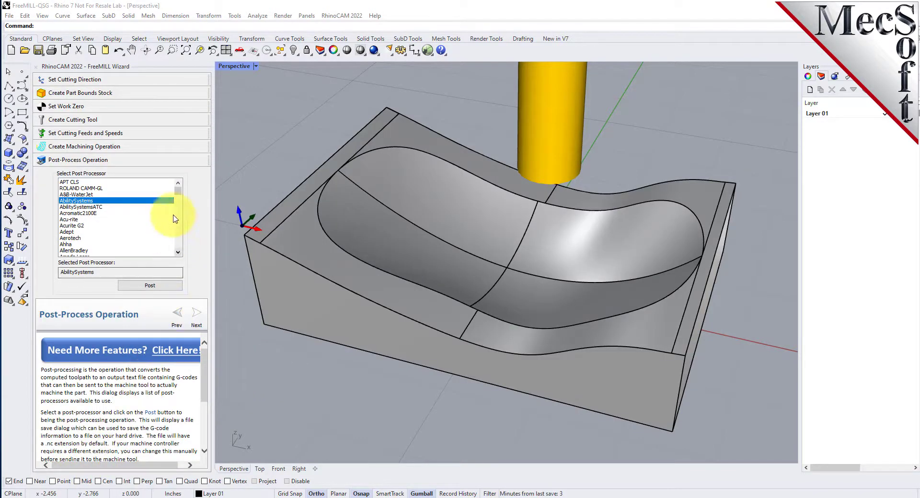
{"action": "left_click_drag", "start_coordinate": [177, 191], "coordinate": [178, 201]}
{"action": "scroll", "coordinate": [181, 200], "scroll_direction": "down", "scroll_amount": 3}
{"action": "scroll", "coordinate": [180, 200], "scroll_direction": "down", "scroll_amount": 3}
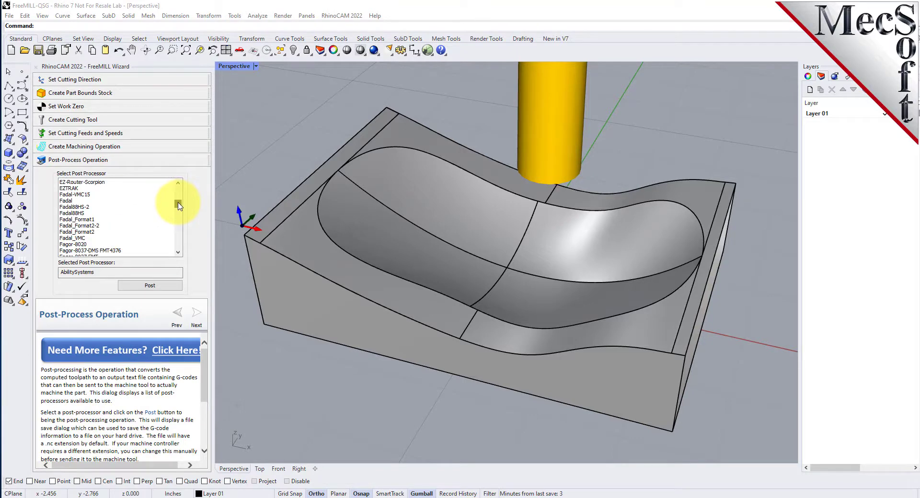
{"action": "scroll", "coordinate": [158, 211], "scroll_direction": "down", "scroll_amount": 3}
{"action": "scroll", "coordinate": [137, 219], "scroll_direction": "down", "scroll_amount": 3}
{"action": "scroll", "coordinate": [138, 220], "scroll_direction": "down", "scroll_amount": 3}
{"action": "scroll", "coordinate": [137, 220], "scroll_direction": "down", "scroll_amount": 3}
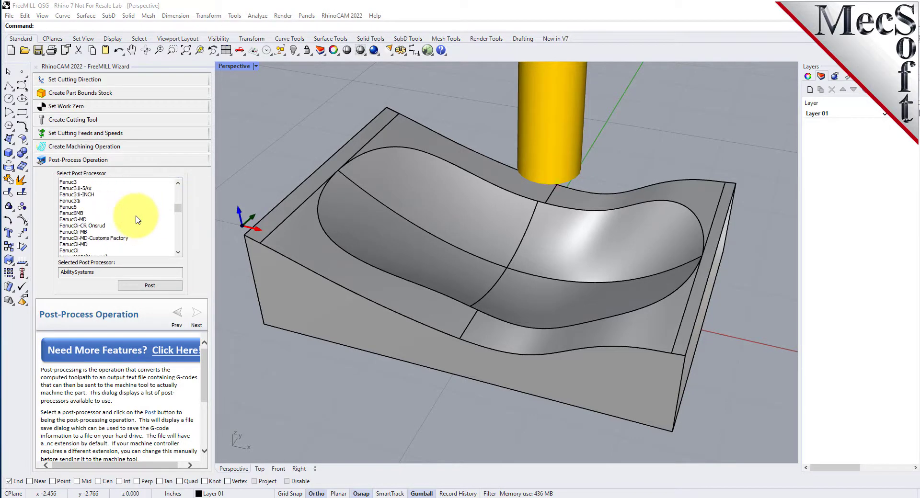
{"action": "scroll", "coordinate": [138, 219], "scroll_direction": "down", "scroll_amount": 3}
{"action": "scroll", "coordinate": [136, 219], "scroll_direction": "down", "scroll_amount": 3}
{"action": "scroll", "coordinate": [137, 219], "scroll_direction": "down", "scroll_amount": 1}
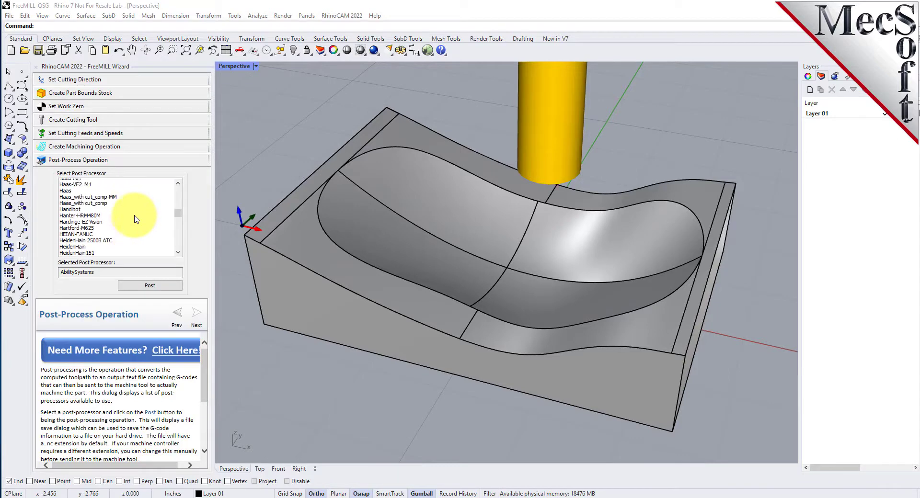
{"action": "left_click", "coordinate": [72, 219]}
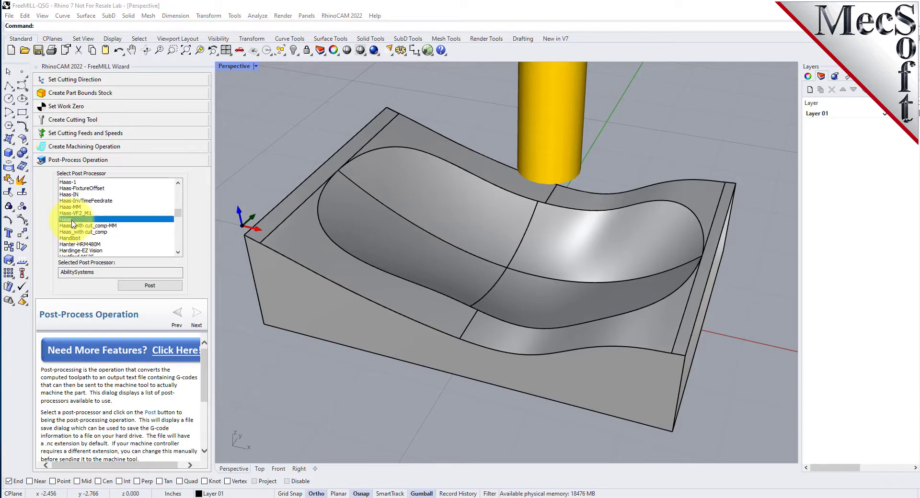
{"action": "left_click", "coordinate": [142, 286]}
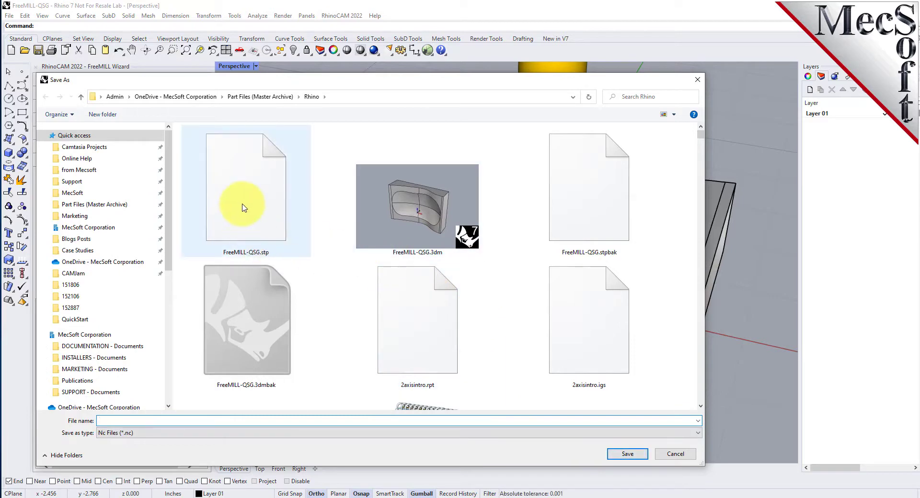
- Save the Haas G-code as FreeMILL-HHRough.nc
{"action": "left_click", "coordinate": [240, 205]}
{"action": "left_click", "coordinate": [142, 423]}
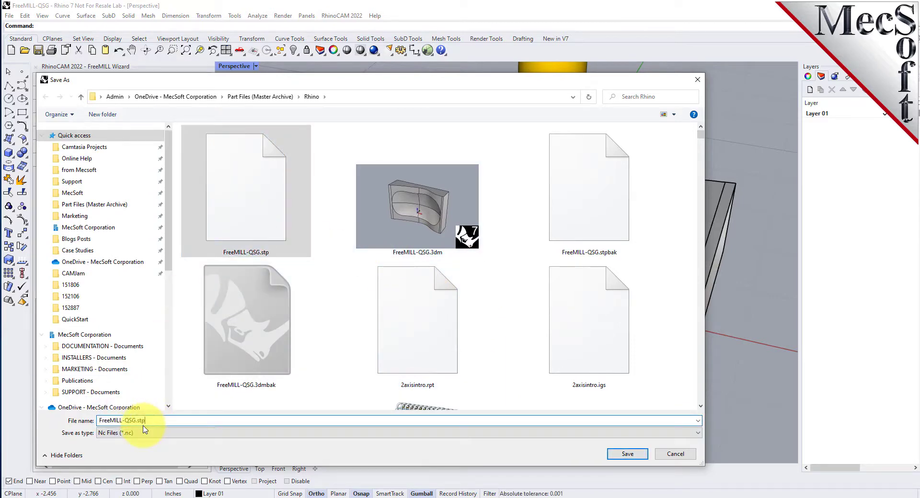
{"action": "key", "text": "BackSpace"}
{"action": "key", "text": "BackSpace"}
{"action": "key", "text": "BackSpace"}
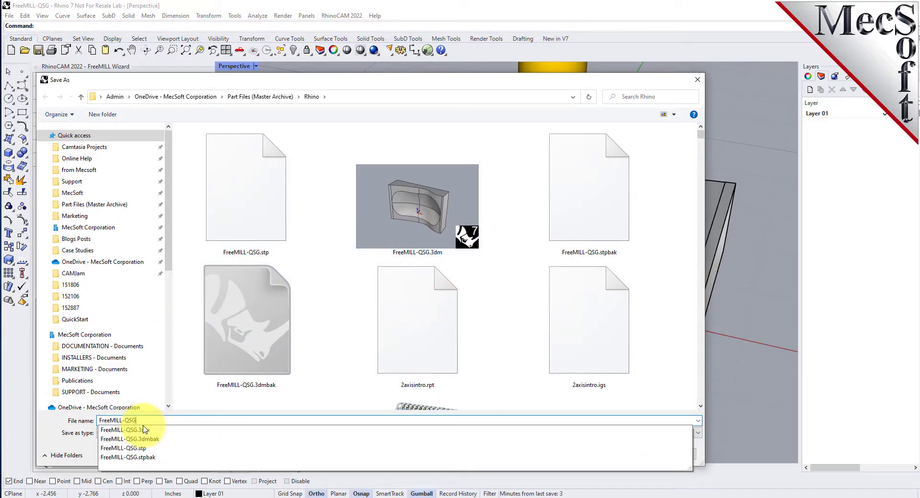
{"action": "type", "text": ".nc"}
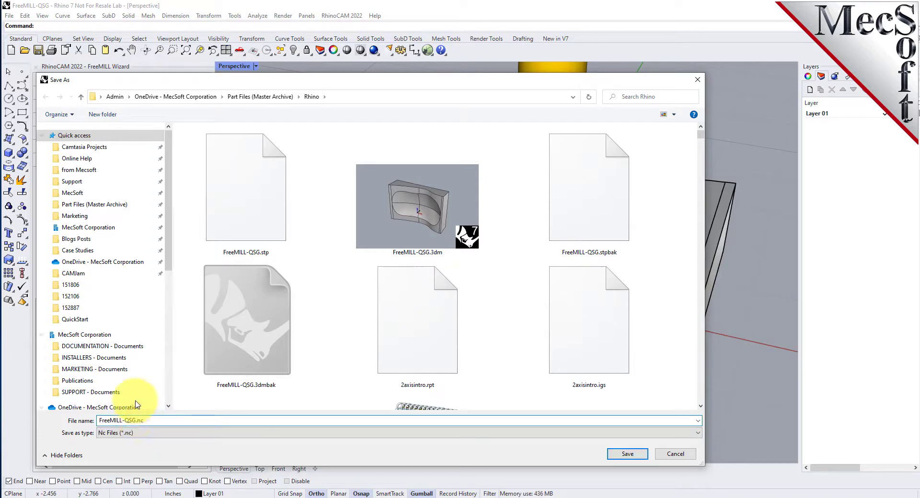
{"action": "type", "text": "Hydro"}
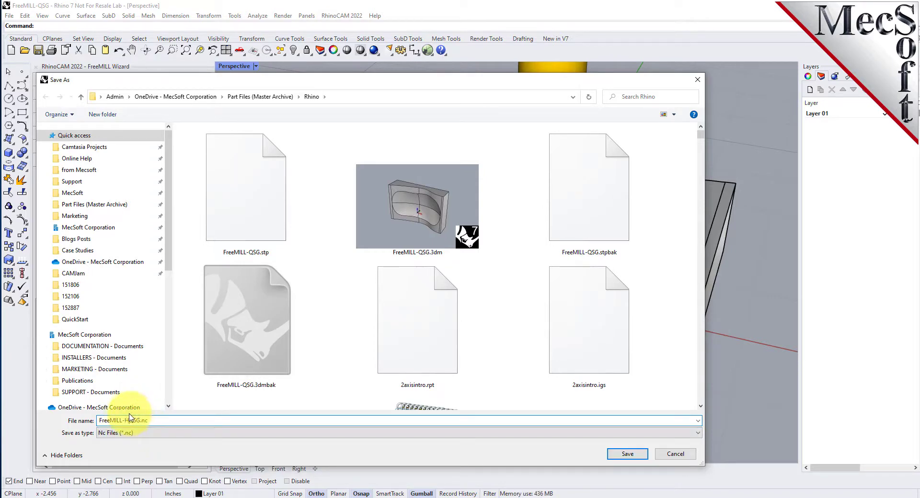
{"action": "type", "text": "ug"}
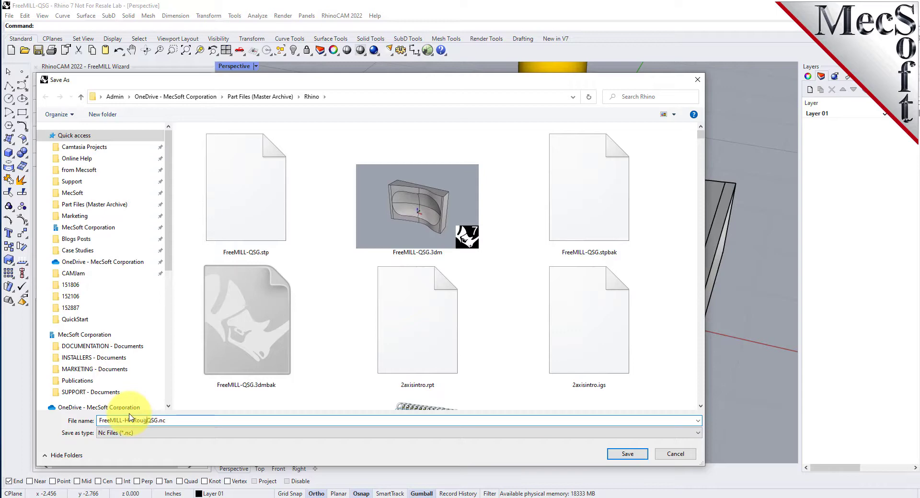
{"action": "type", "text": "h"}
{"action": "key", "text": "Delete"}
{"action": "key", "text": "Delete"}
{"action": "key", "text": "Delete"}
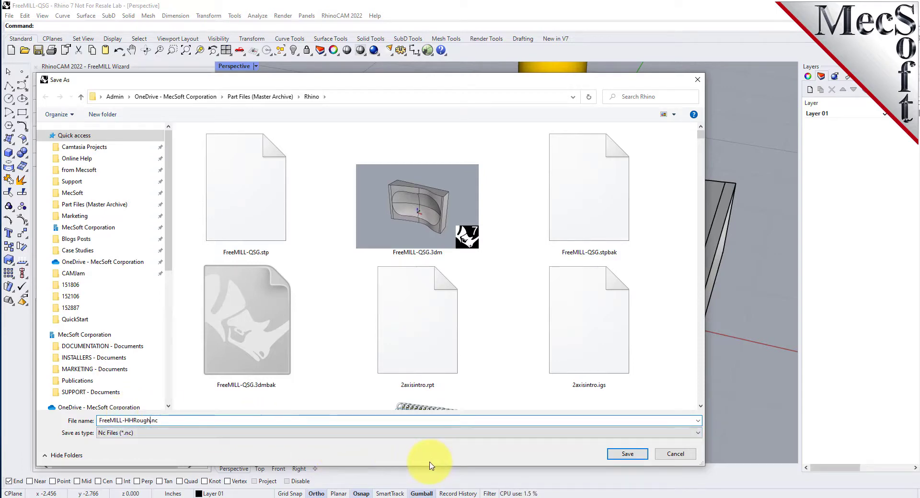
{"action": "left_click", "coordinate": [629, 456]}
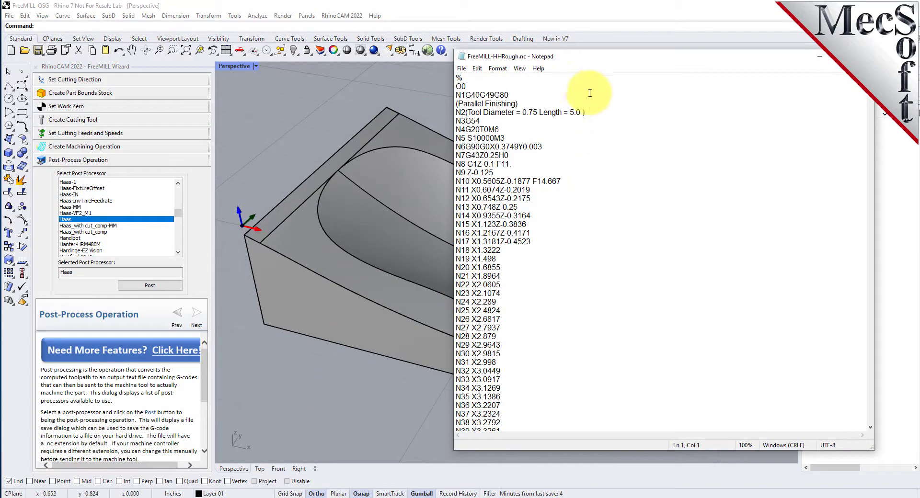
- Reposition the G-code listing to review it, then close it
{"action": "left_click_drag", "start_coordinate": [587, 56], "coordinate": [481, 55]}
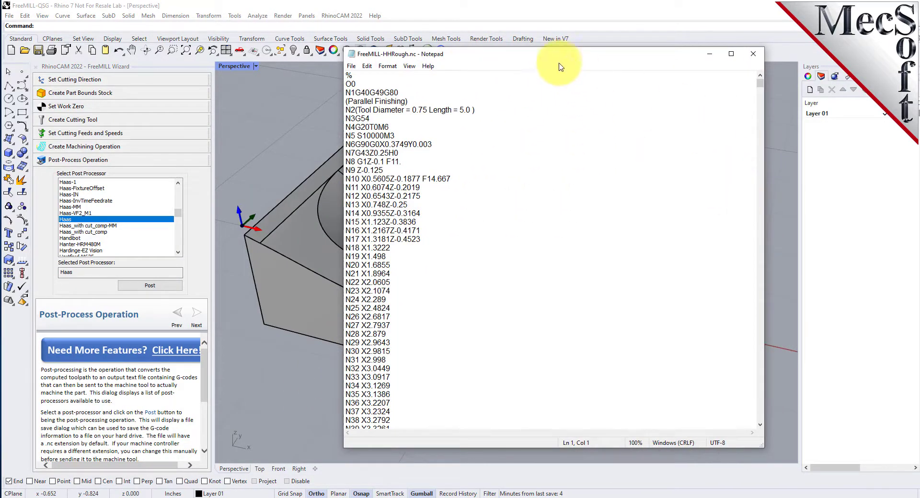
{"action": "left_click_drag", "start_coordinate": [551, 55], "coordinate": [551, 138]}
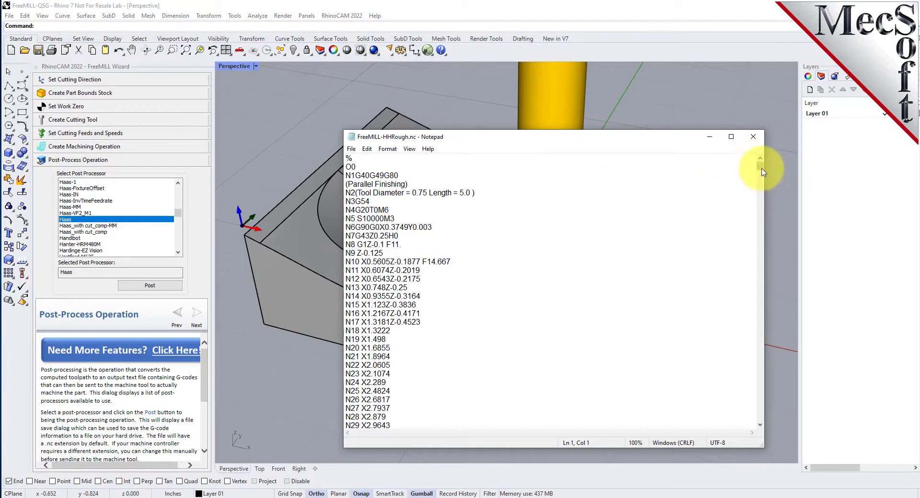
{"action": "left_click_drag", "start_coordinate": [761, 166], "coordinate": [761, 421]}
{"action": "left_click", "coordinate": [754, 137]}
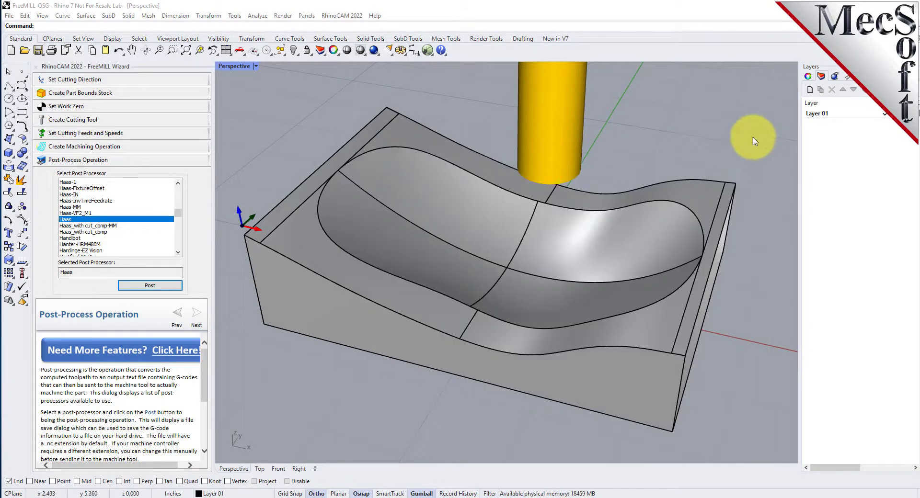
- Change the cutter to a ball tool: 0.125 diameter, 2.5 flute, 4 length, 1.5 holder
{"action": "left_click", "coordinate": [102, 121]}
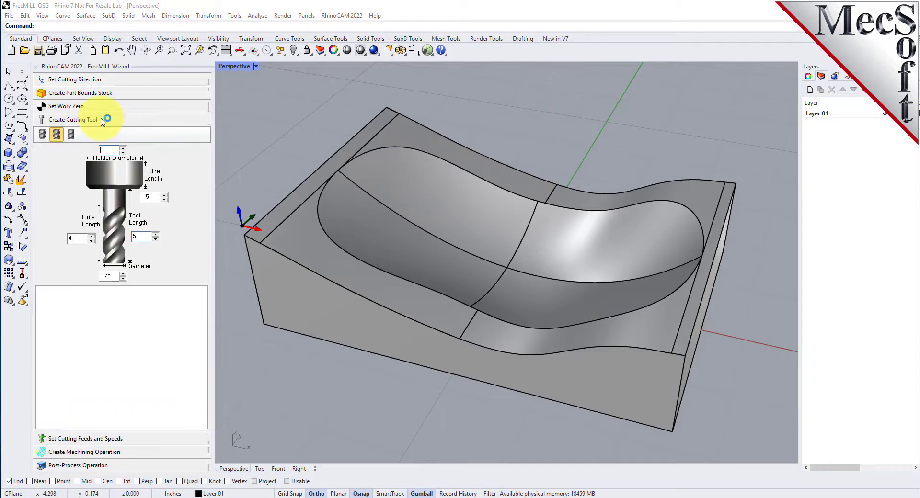
{"action": "left_click", "coordinate": [42, 136]}
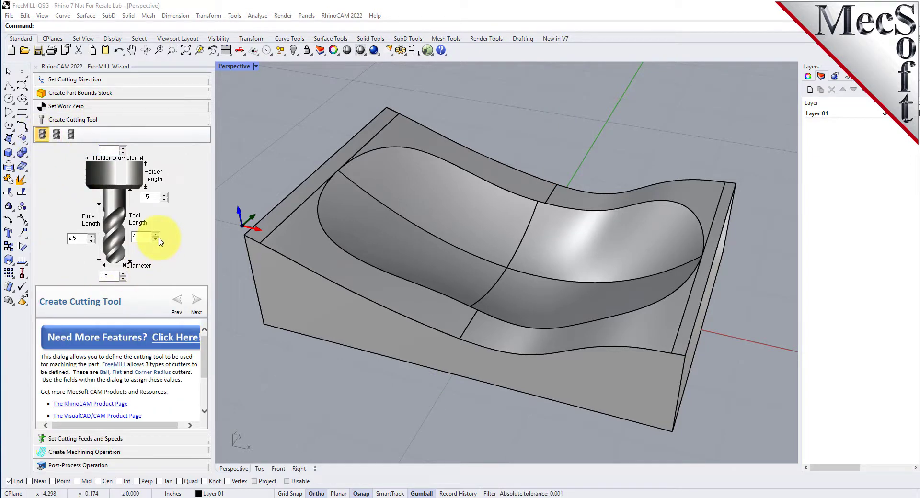
{"action": "double_click", "coordinate": [111, 275]}
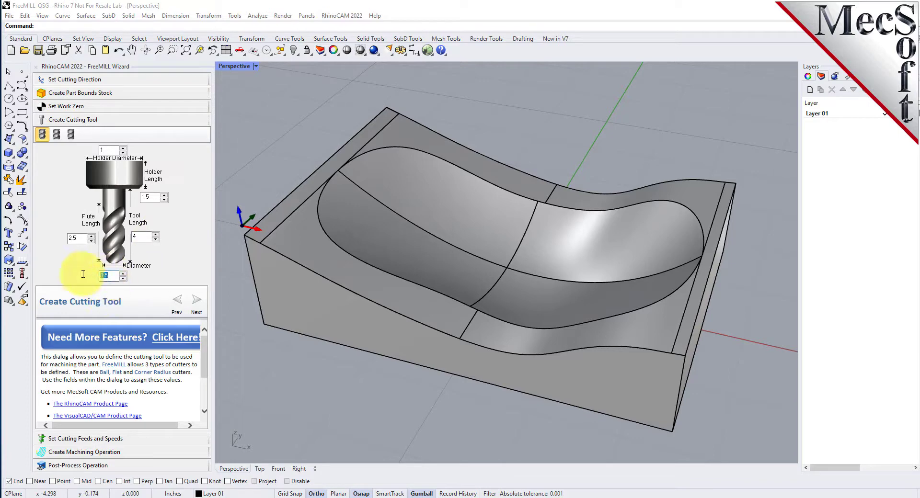
{"action": "type", "text": "0"}
{"action": "left_click", "coordinate": [139, 237]}
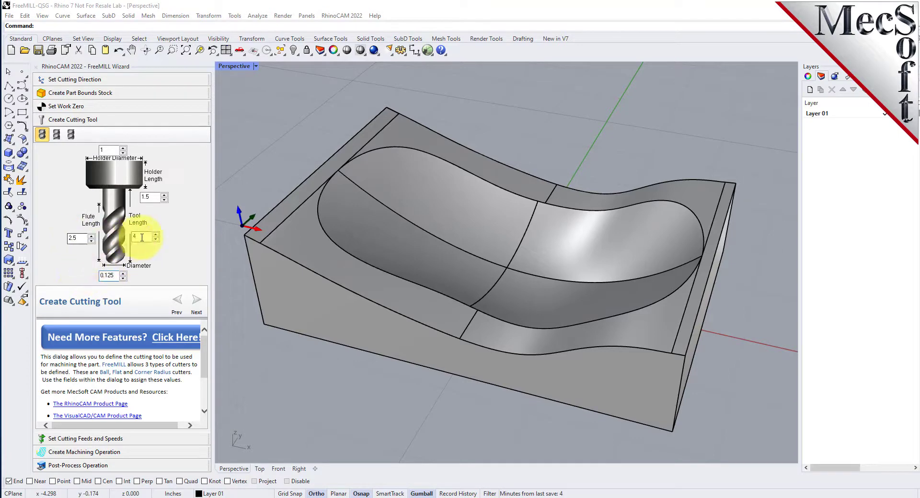
{"action": "left_click", "coordinate": [153, 197]}
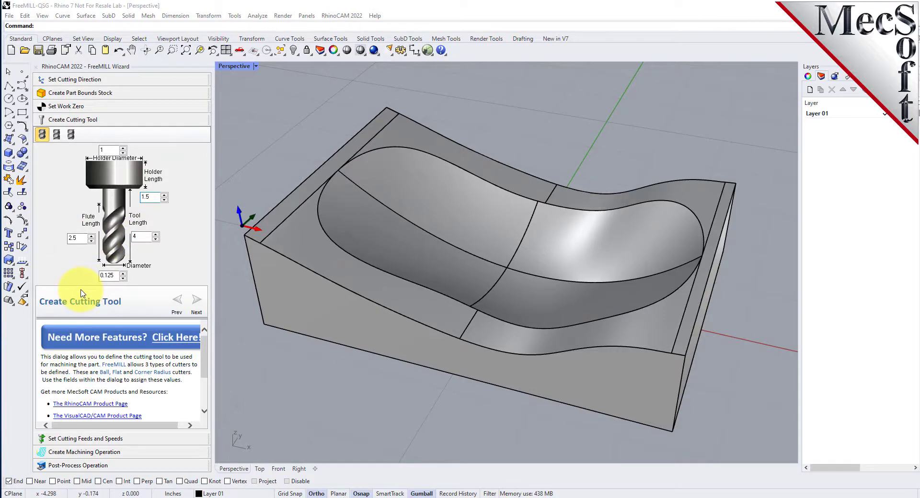
- Give the finishing operation a 0.02 step distance and 0 stepdown, cutting along X
{"action": "left_click", "coordinate": [79, 439]}
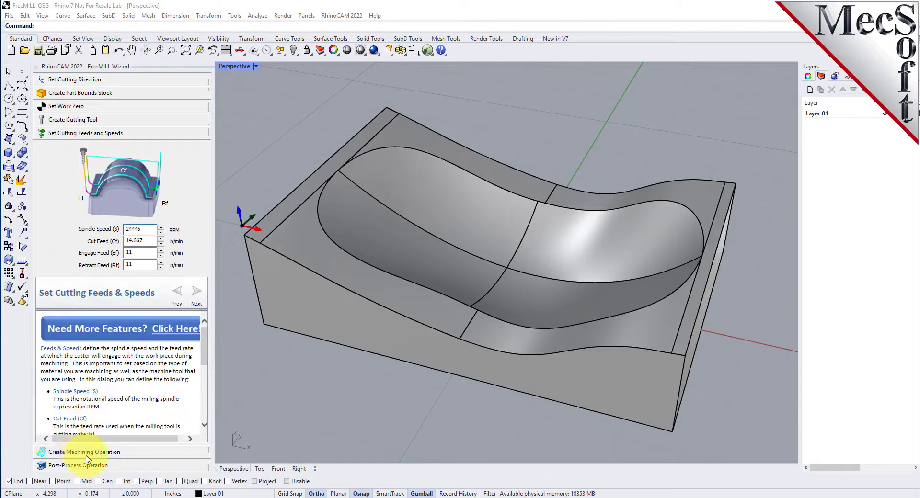
{"action": "left_click", "coordinate": [86, 453]}
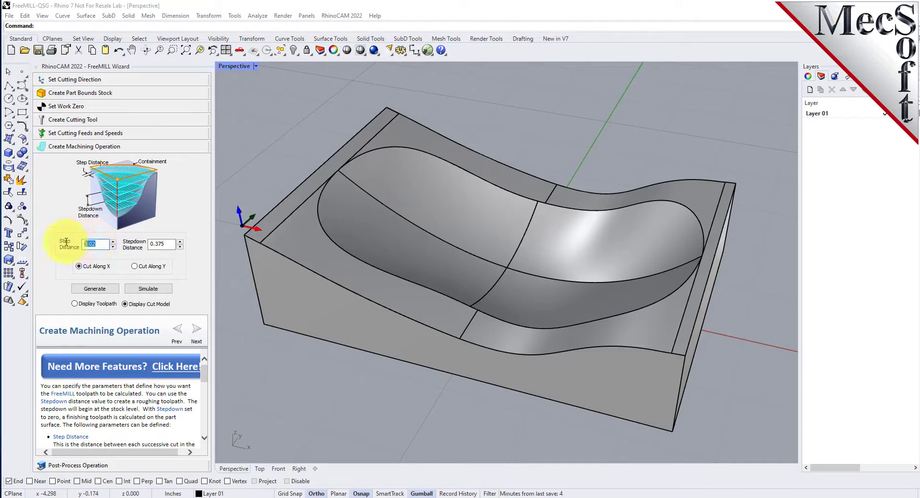
{"action": "type", "text": "0"}
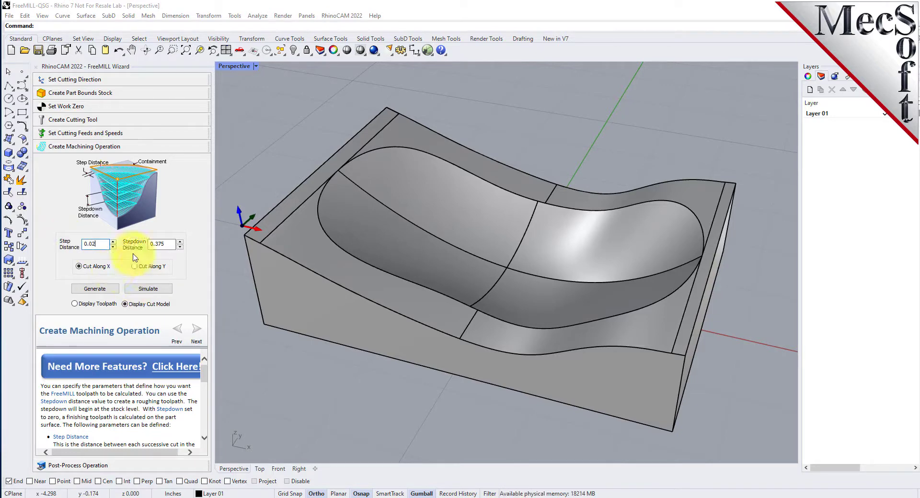
{"action": "double_click", "coordinate": [163, 244]}
{"action": "type", "text": "0"}
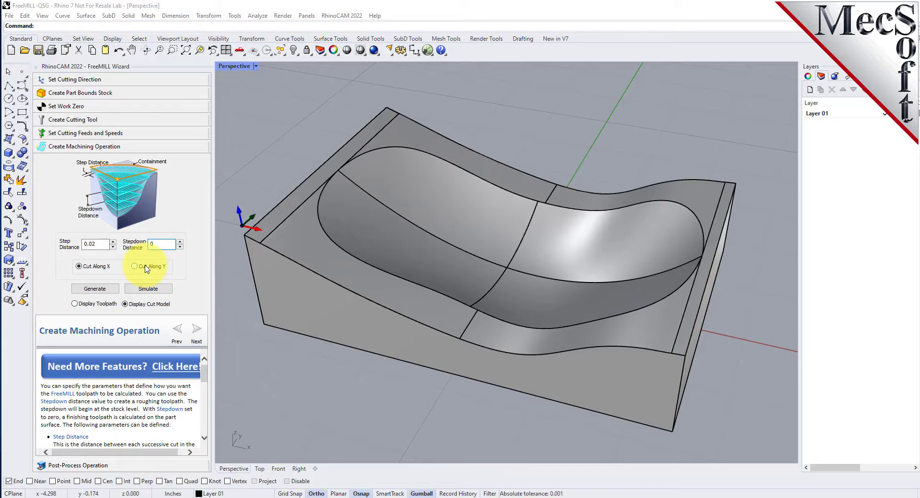
{"action": "left_click", "coordinate": [99, 289]}
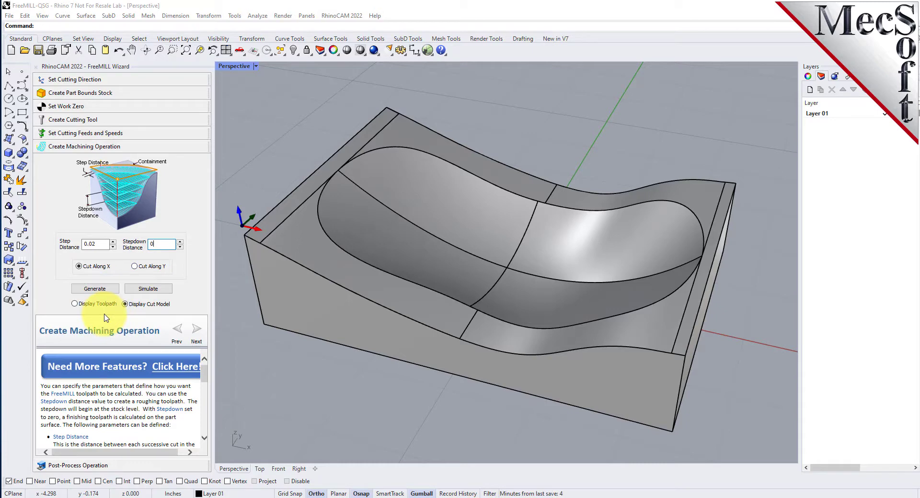
- Generate the parallel finishing toolpath and orbit the view to inspect its dense X passes
{"action": "left_click", "coordinate": [99, 290]}
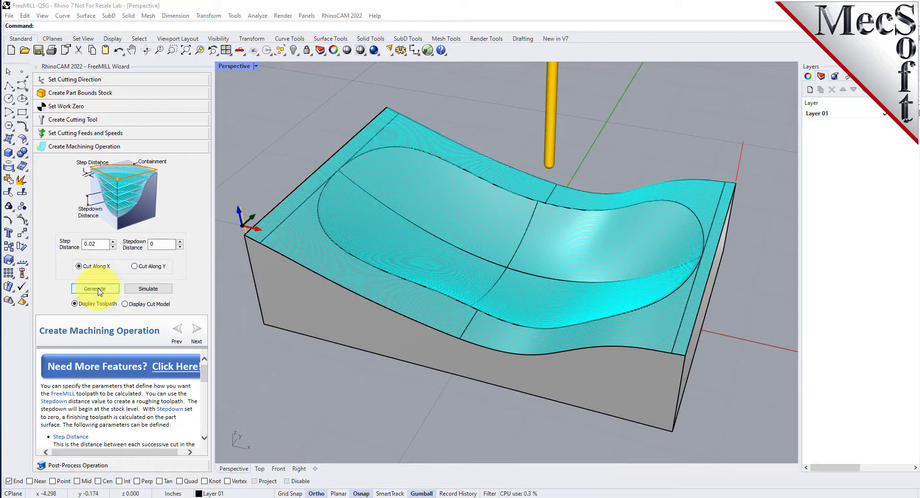
{"action": "mouse_move", "coordinate": [471, 243]}
{"action": "right_mouse_down"}
{"action": "mouse_move", "coordinate": [469, 340]}
{"action": "mouse_move", "coordinate": [468, 242]}
{"action": "mouse_move", "coordinate": [427, 271]}
{"action": "right_mouse_up"}
{"action": "scroll", "coordinate": [422, 275], "scroll_direction": "up", "scroll_amount": 5}
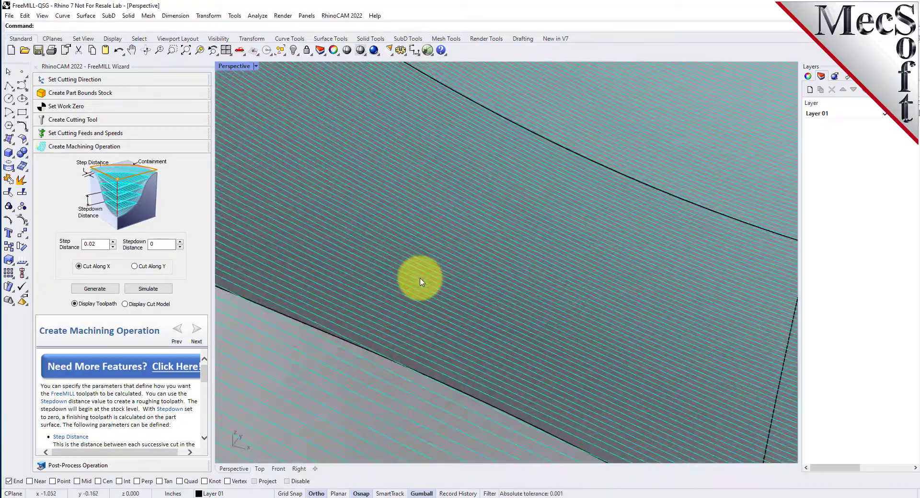
{"action": "scroll", "coordinate": [466, 242], "scroll_direction": "down", "scroll_amount": 3}
{"action": "scroll", "coordinate": [465, 246], "scroll_direction": "up", "scroll_amount": 3}
{"action": "mouse_move", "coordinate": [464, 246]}
{"action": "right_mouse_down"}
{"action": "mouse_move", "coordinate": [413, 300]}
{"action": "mouse_move", "coordinate": [527, 296]}
{"action": "right_mouse_up"}
{"action": "scroll", "coordinate": [527, 296], "scroll_direction": "down", "scroll_amount": 5}
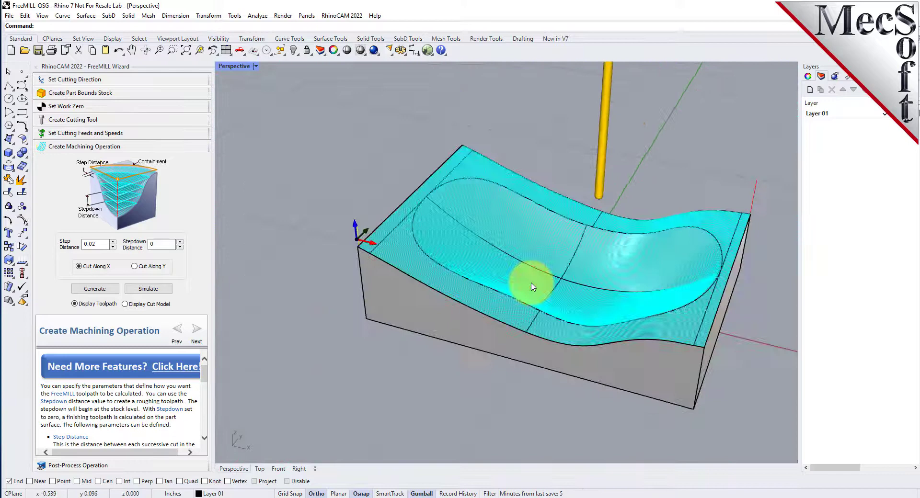
- Simulate the finishing toolpath and orbit toward a top-down view of the machined stock
{"action": "left_click", "coordinate": [152, 290]}
{"action": "right_click_drag", "start_coordinate": [390, 318], "coordinate": [302, 197]}
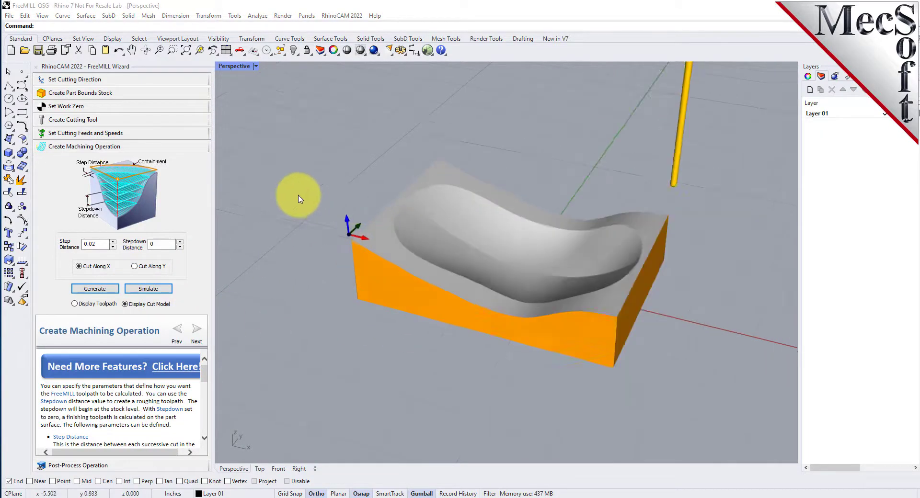
{"action": "right_click_drag", "start_coordinate": [359, 225], "coordinate": [456, 240]}
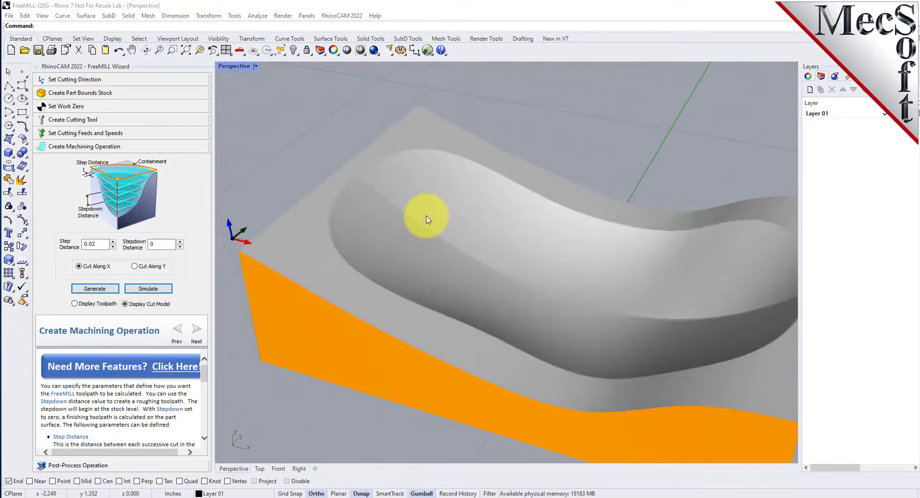
{"action": "mouse_move", "coordinate": [426, 215]}
{"action": "right_mouse_down"}
{"action": "mouse_move", "coordinate": [514, 240]}
{"action": "mouse_move", "coordinate": [512, 314]}
{"action": "mouse_move", "coordinate": [511, 226]}
{"action": "right_mouse_up"}
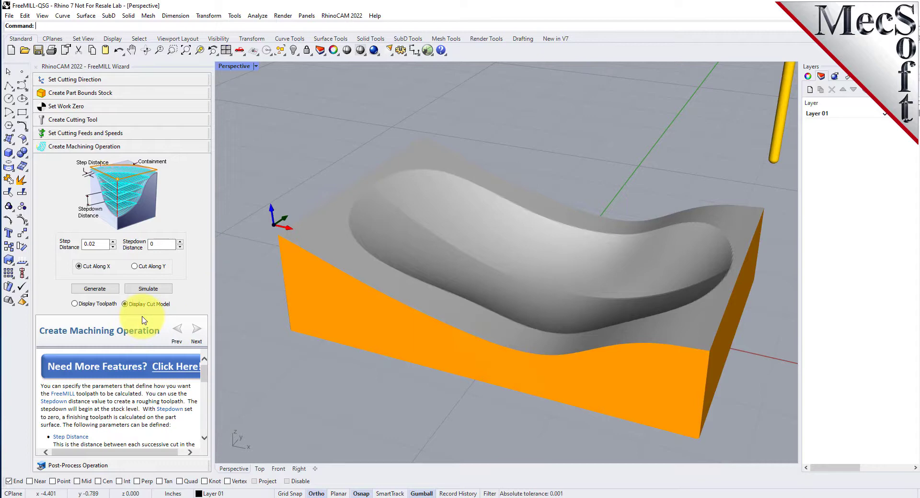
- Toggle toolpath and cut-model display, regenerate the toolpath, and inspect the cut from above
{"action": "left_click", "coordinate": [75, 304]}
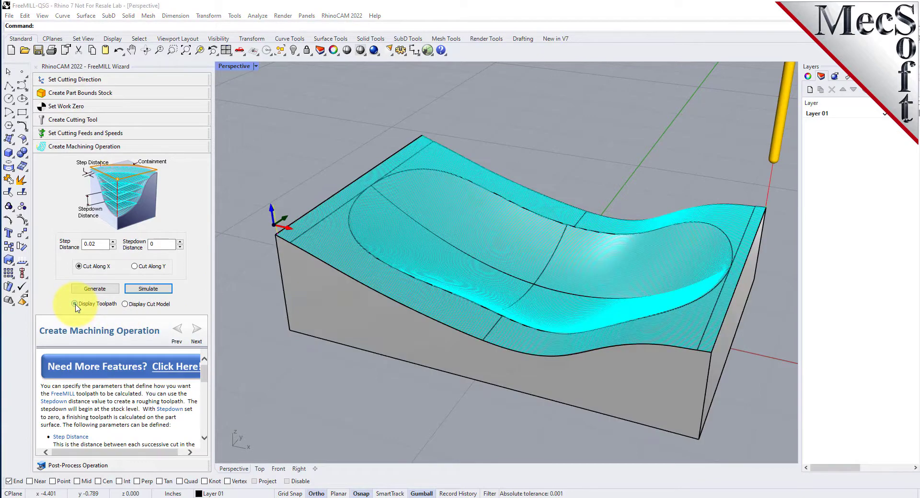
{"action": "left_click", "coordinate": [149, 290]}
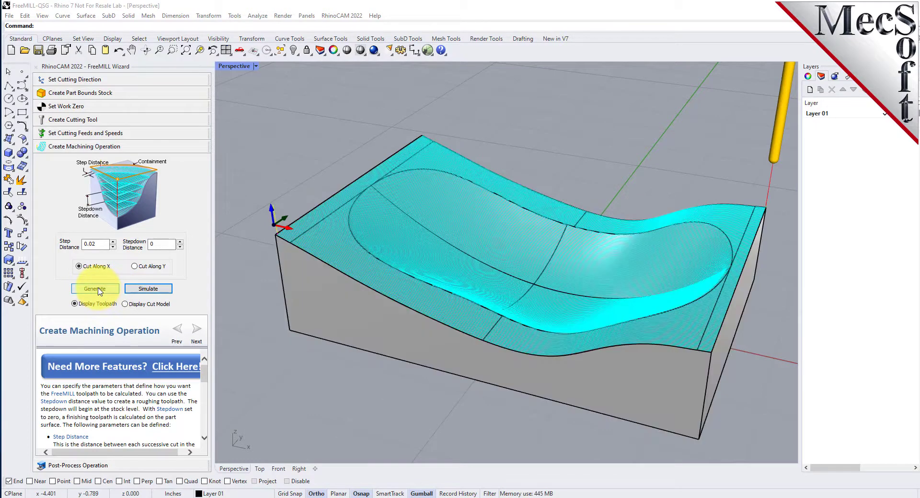
{"action": "left_click", "coordinate": [160, 292]}
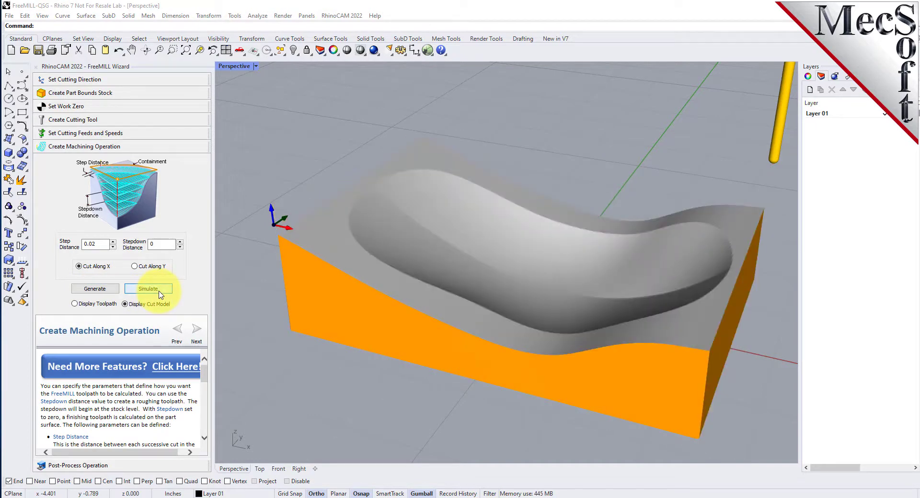
{"action": "scroll", "coordinate": [551, 310], "scroll_direction": "up", "scroll_amount": 5}
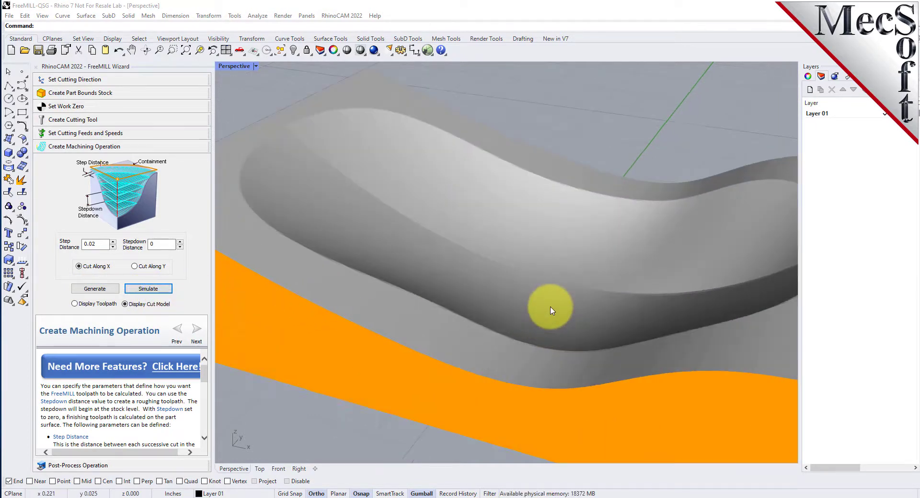
{"action": "scroll", "coordinate": [551, 309], "scroll_direction": "up", "scroll_amount": 2}
{"action": "scroll", "coordinate": [546, 292], "scroll_direction": "up", "scroll_amount": 2}
{"action": "scroll", "coordinate": [534, 259], "scroll_direction": "up", "scroll_amount": 1}
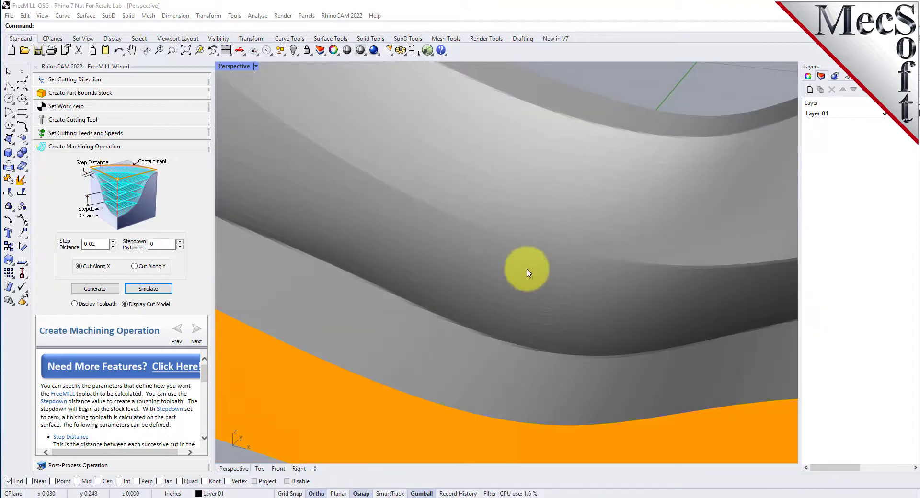
{"action": "scroll", "coordinate": [528, 273], "scroll_direction": "down", "scroll_amount": 3}
{"action": "scroll", "coordinate": [510, 285], "scroll_direction": "down", "scroll_amount": 2}
{"action": "mouse_move", "coordinate": [530, 273]}
{"action": "right_mouse_down"}
{"action": "mouse_move", "coordinate": [530, 359]}
{"action": "mouse_move", "coordinate": [539, 221]}
{"action": "right_mouse_up"}
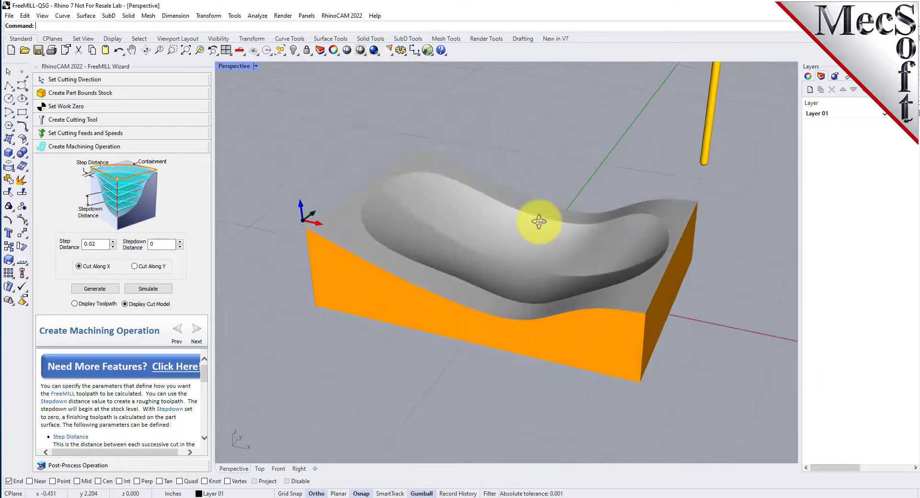
{"action": "scroll", "coordinate": [528, 195], "scroll_direction": "down", "scroll_amount": 2}
{"action": "scroll", "coordinate": [519, 207], "scroll_direction": "up", "scroll_amount": 3}
{"action": "scroll", "coordinate": [525, 225], "scroll_direction": "up", "scroll_amount": 2}
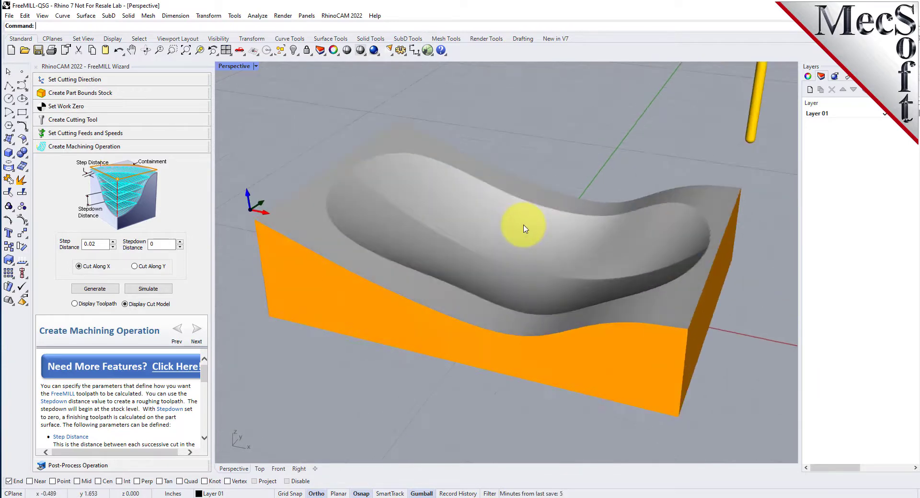
{"action": "mouse_move", "coordinate": [514, 232]}
{"action": "right_mouse_down"}
{"action": "mouse_move", "coordinate": [440, 338]}
{"action": "mouse_move", "coordinate": [441, 379]}
{"action": "mouse_move", "coordinate": [422, 312]}
{"action": "mouse_move", "coordinate": [422, 216]}
{"action": "mouse_move", "coordinate": [361, 257]}
{"action": "mouse_move", "coordinate": [380, 254]}
{"action": "mouse_move", "coordinate": [530, 318]}
{"action": "mouse_move", "coordinate": [540, 246]}
{"action": "mouse_move", "coordinate": [519, 281]}
{"action": "right_mouse_up"}
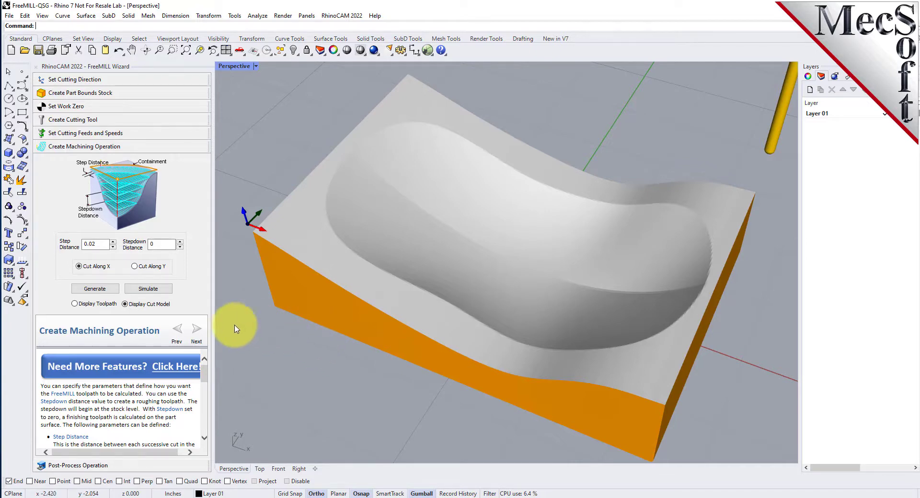
- Post the finishing toolpath with the Haas post, naming the file FreeMILL-PFinish.nc
{"action": "left_click", "coordinate": [77, 465]}
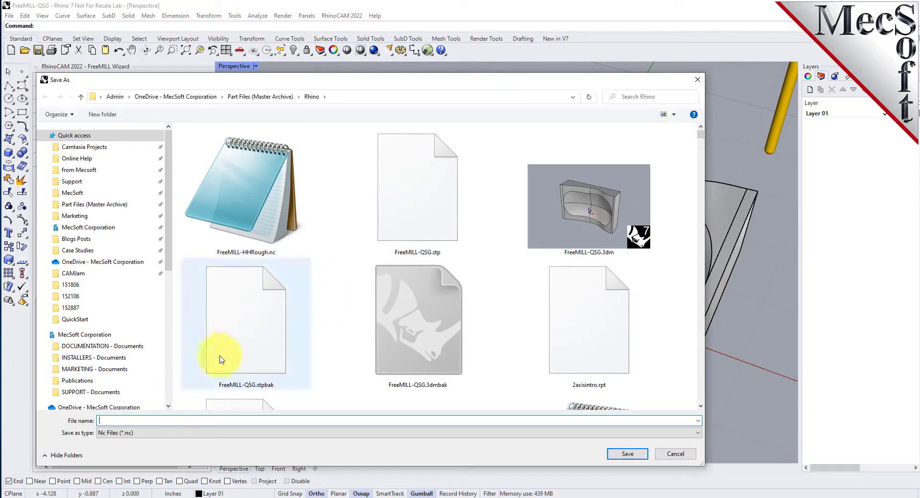
{"action": "left_click", "coordinate": [138, 421]}
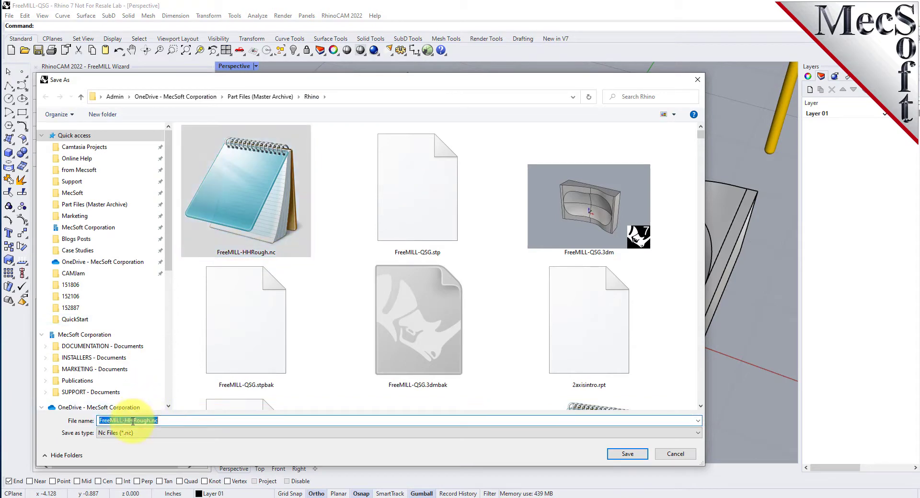
{"action": "double_click", "coordinate": [137, 420]}
{"action": "type", "text": "PFi"}
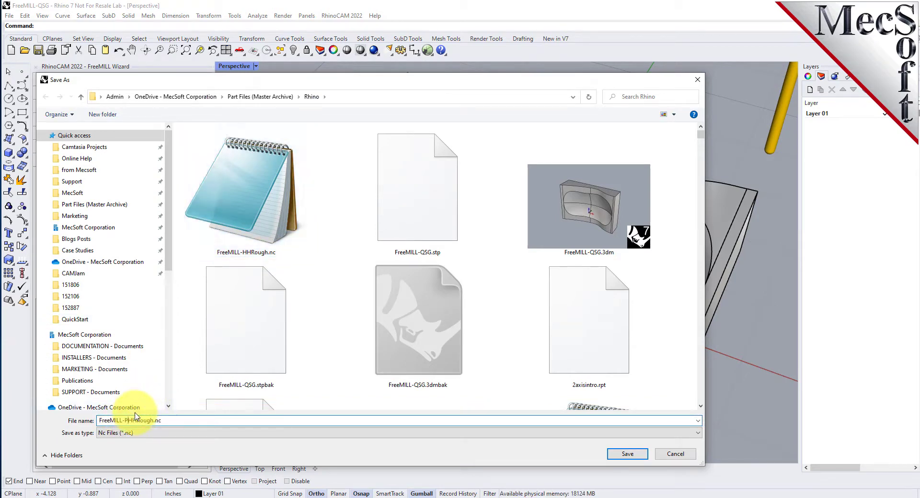
{"action": "type", "text": "nish"}
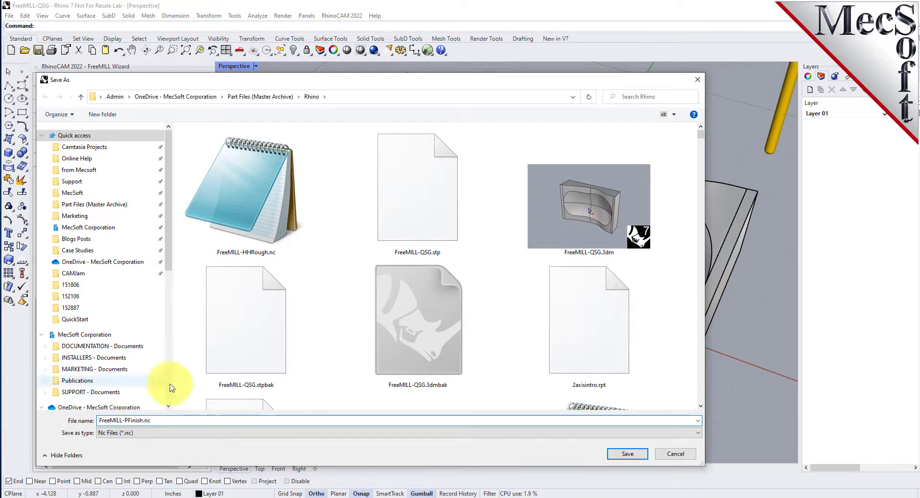
- Save FreeMILL-PFinish.nc, then resize and reposition the Notepad window showing its G-code
{"action": "left_click", "coordinate": [627, 454]}
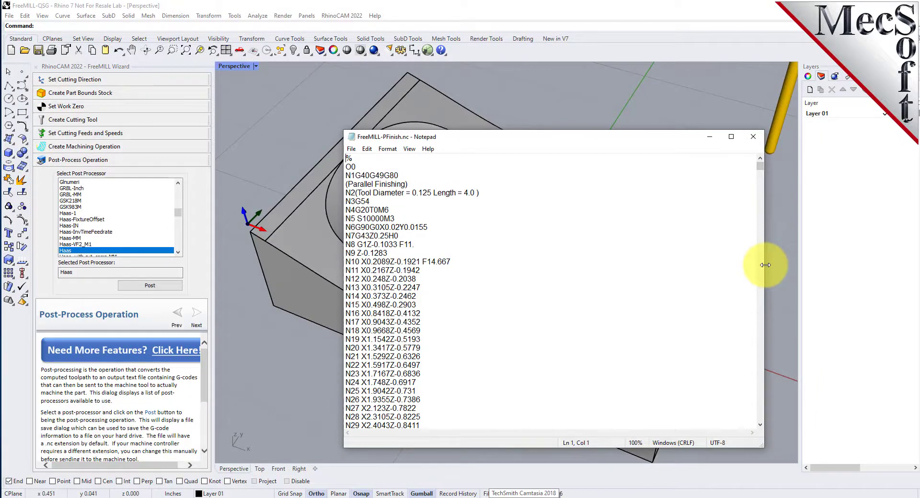
{"action": "left_click_drag", "start_coordinate": [764, 271], "coordinate": [621, 273]}
{"action": "mouse_move", "coordinate": [482, 135]}
{"action": "left_mouse_down"}
{"action": "mouse_move", "coordinate": [484, 189]}
{"action": "mouse_move", "coordinate": [621, 96]}
{"action": "left_mouse_up"}
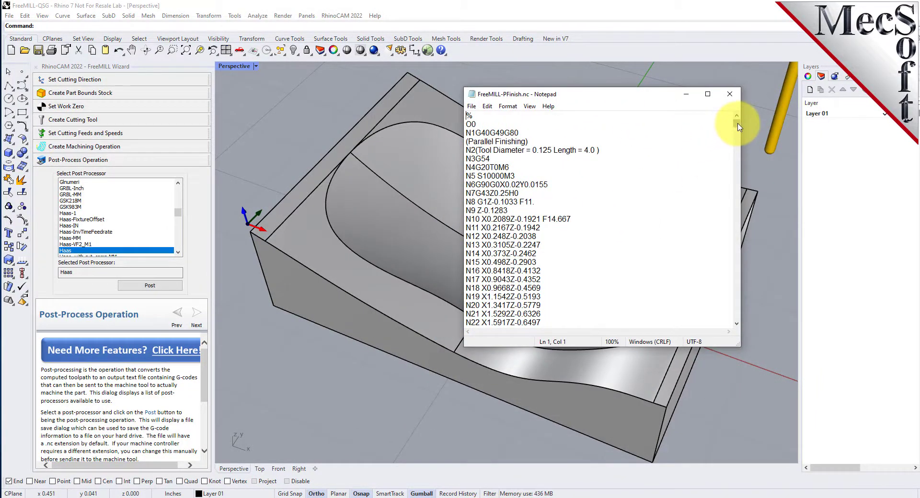
{"action": "mouse_move", "coordinate": [737, 121]}
{"action": "left_mouse_down"}
{"action": "mouse_move", "coordinate": [730, 294]}
{"action": "mouse_move", "coordinate": [742, 328]}
{"action": "mouse_move", "coordinate": [736, 117]}
{"action": "left_mouse_up"}
{"action": "left_click_drag", "start_coordinate": [589, 98], "coordinate": [596, 149]}
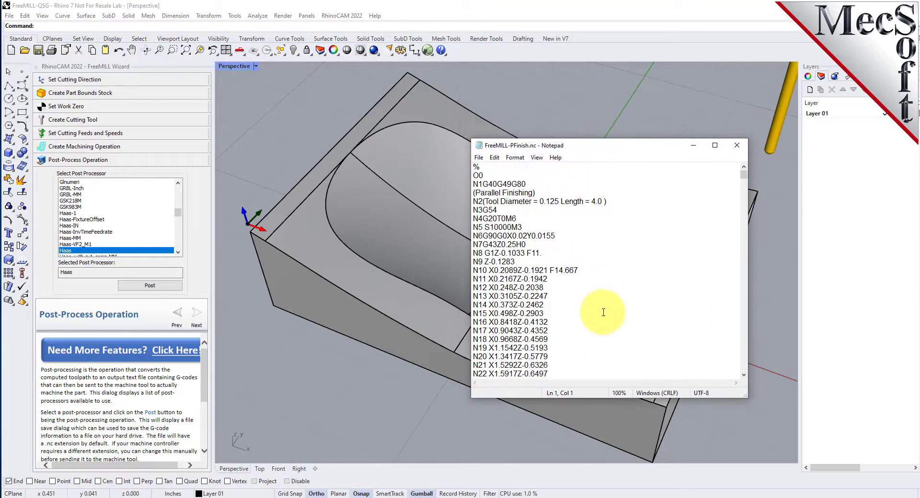